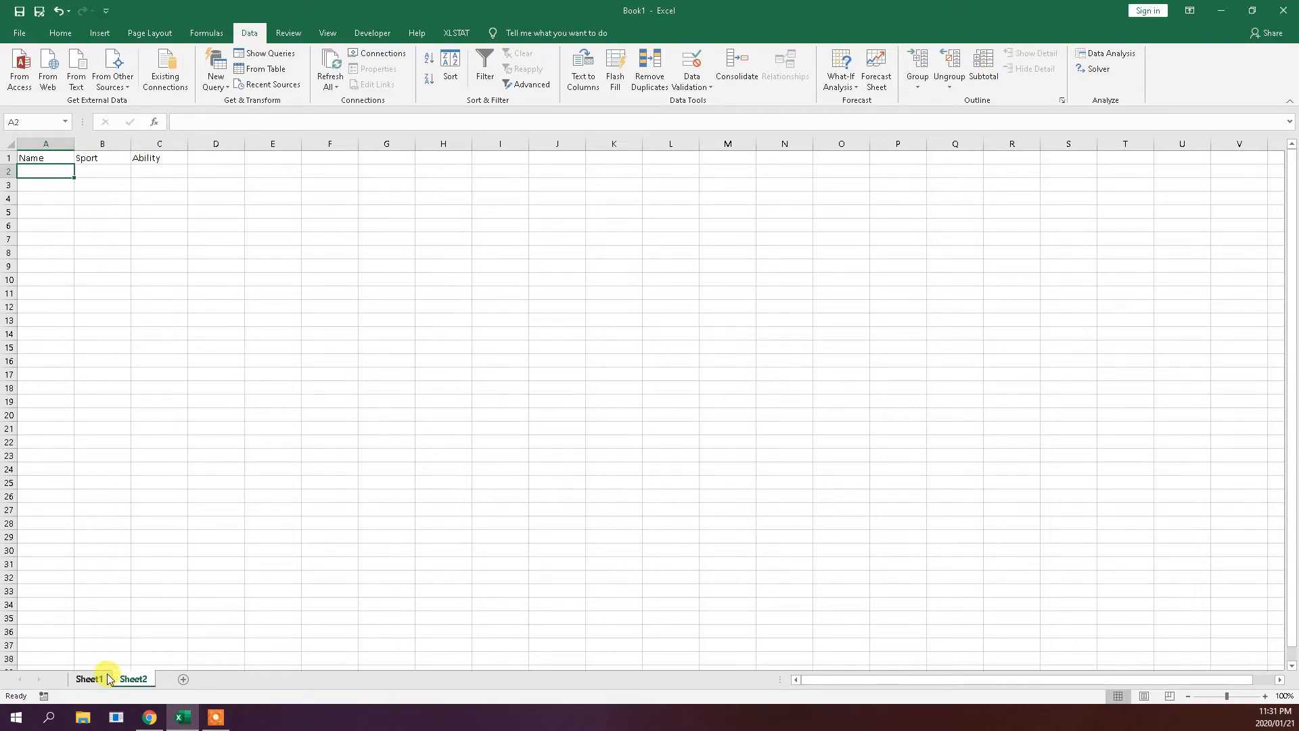
# - Copy the Name, Sport and Ability headers from row 1 of Sheet2 into cells A1:C1 of Sheet1
pyautogui.moveTo(58, 158); pyautogui.dragTo(133, 159)
pyautogui.write('Name\tSport\tAbility')
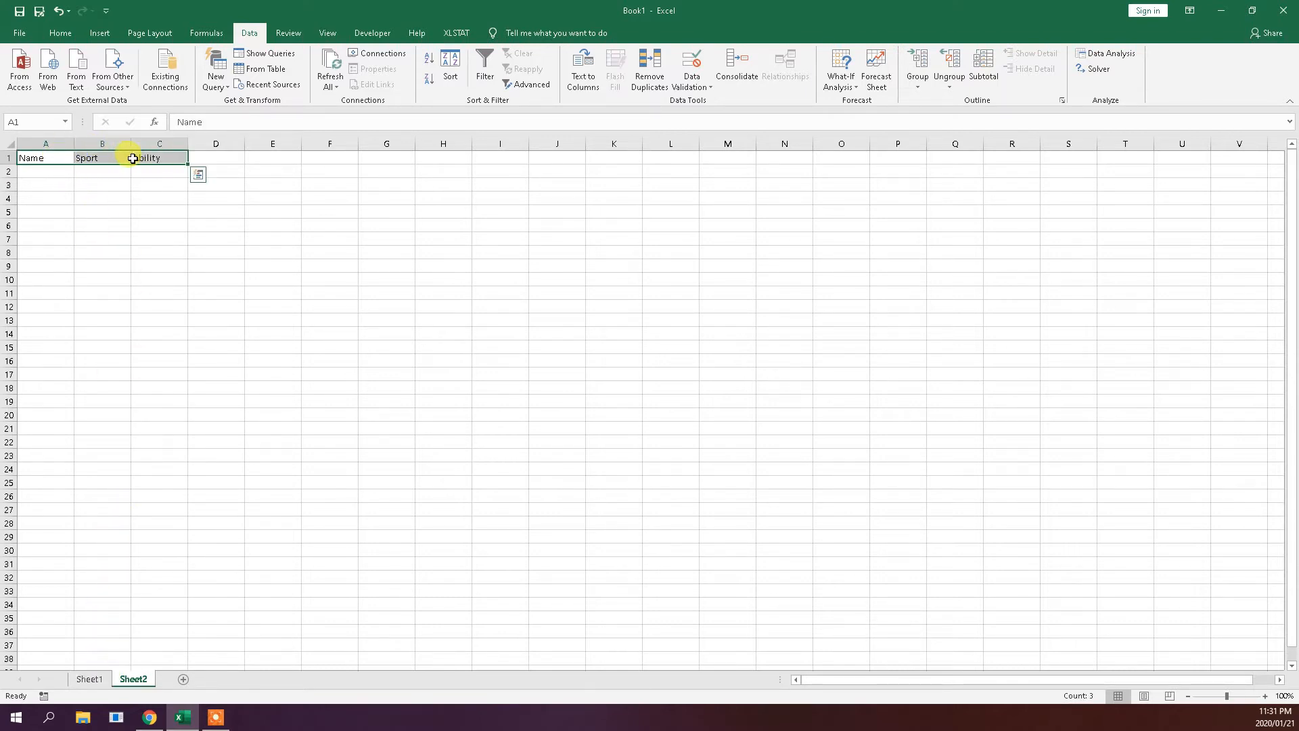
pyautogui.hotkey('ctrl', 'c')
pyautogui.click(89, 679)
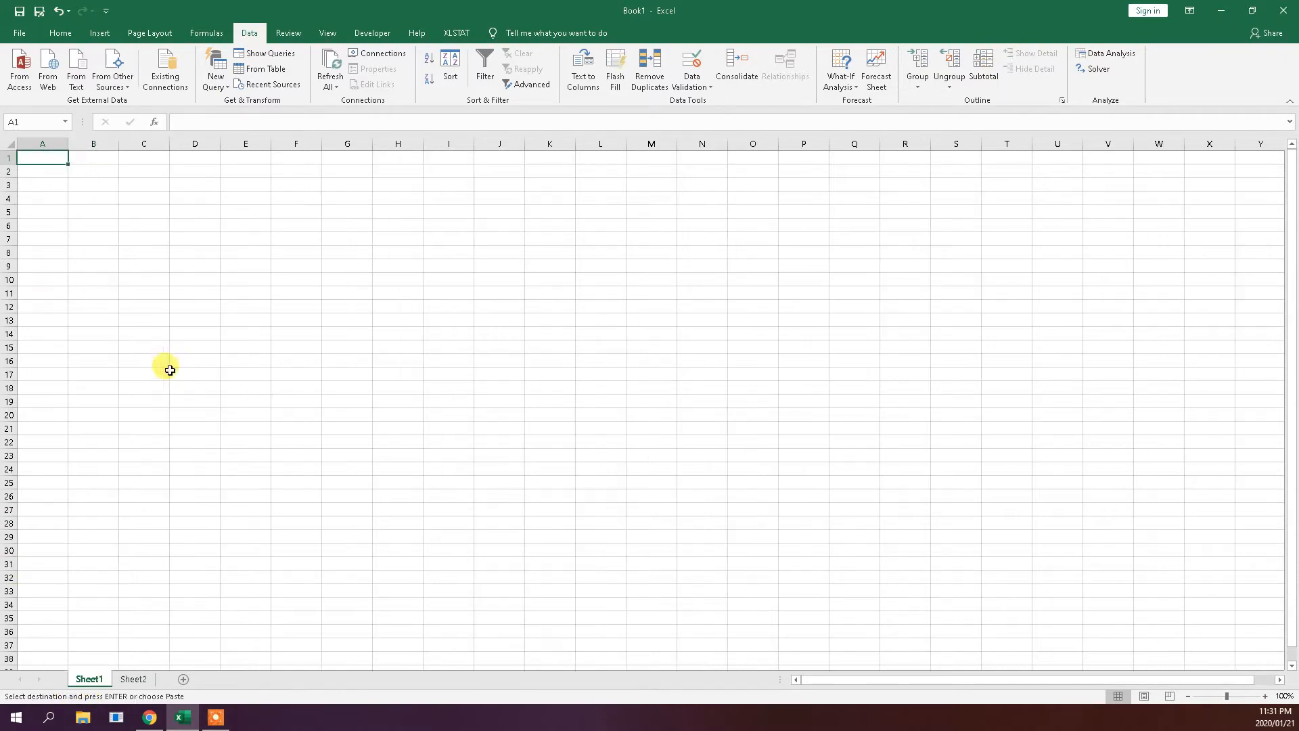
pyautogui.hotkey('ctrl', 'v')
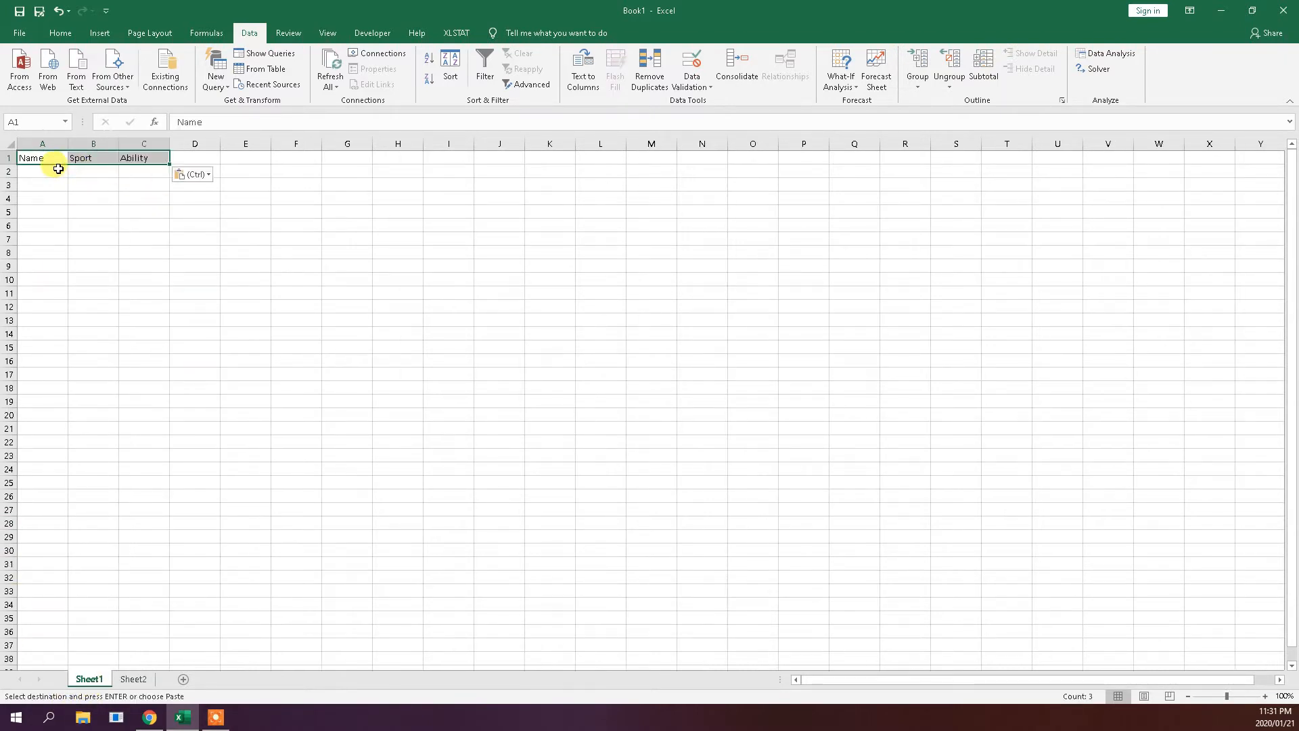
# - Fill cells A2 to A7 under the Name header with six people's first names
pyautogui.click(58, 172)
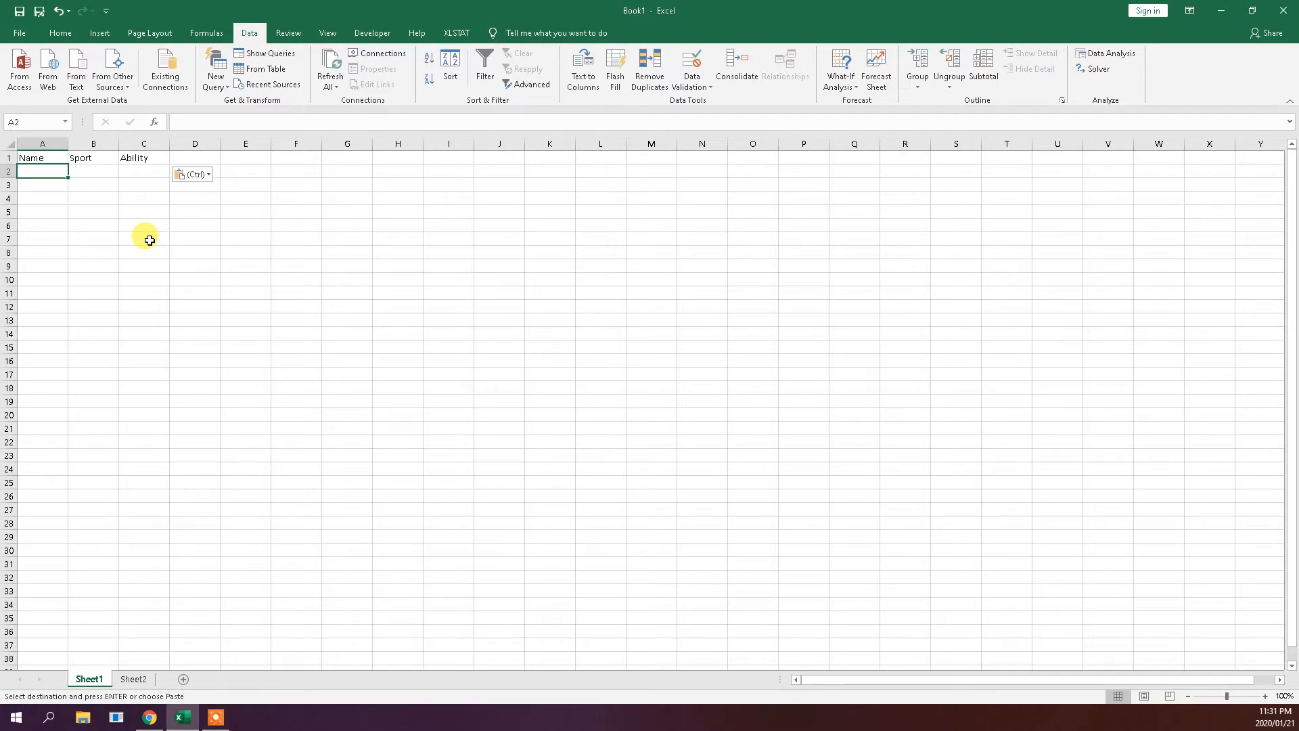
pyautogui.write('Adam')
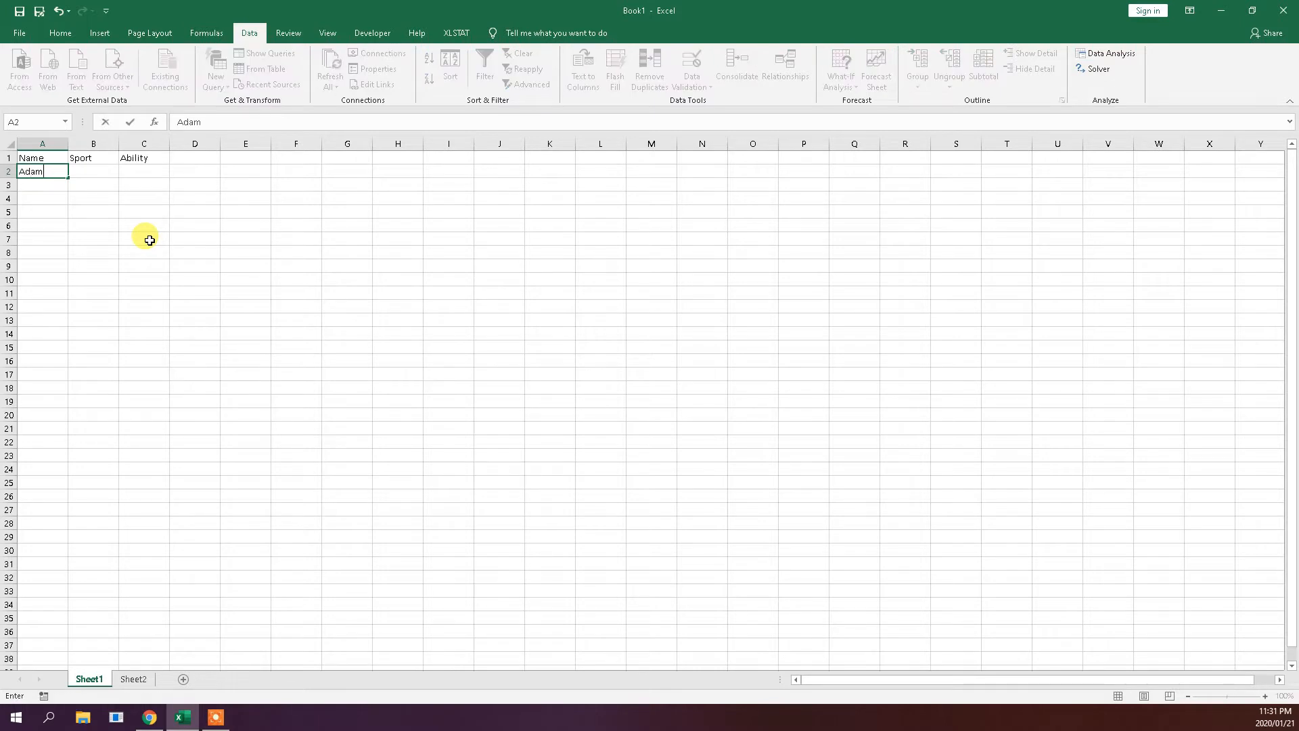
pyautogui.press('Return')
pyautogui.write('Peter')
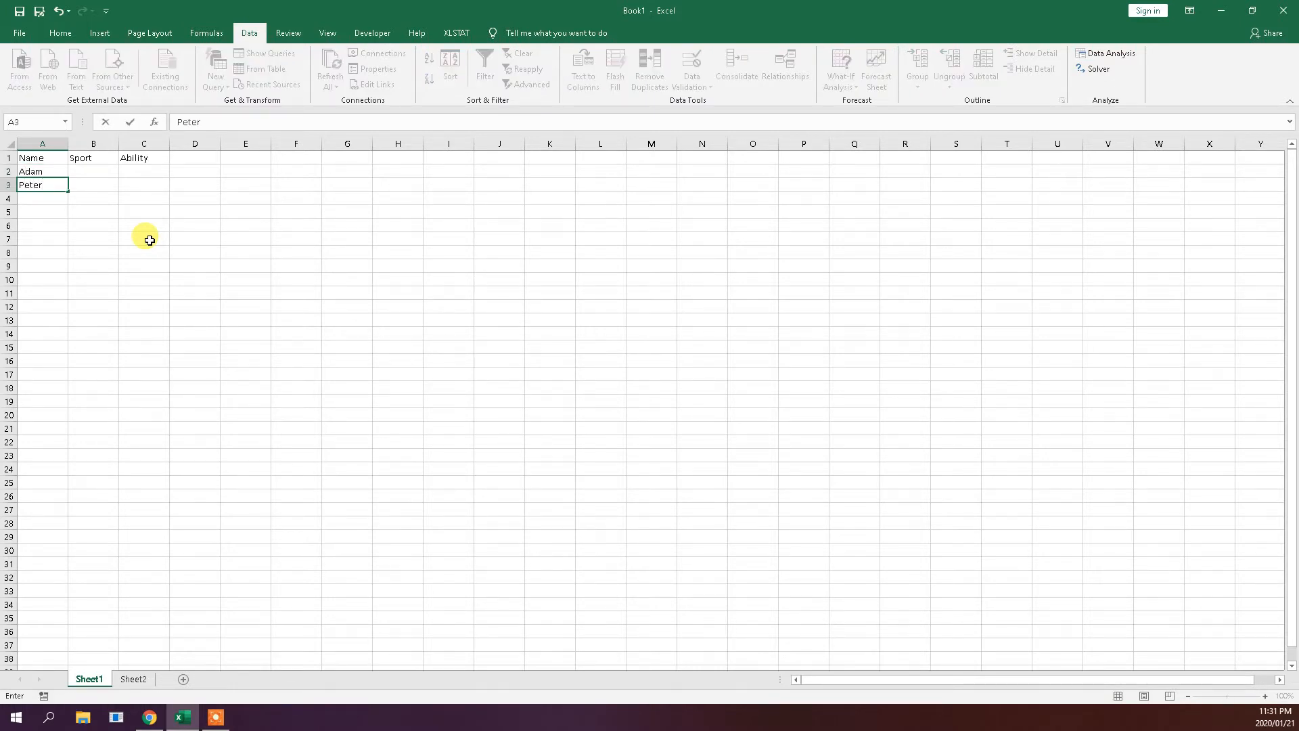
pyautogui.press('Return')
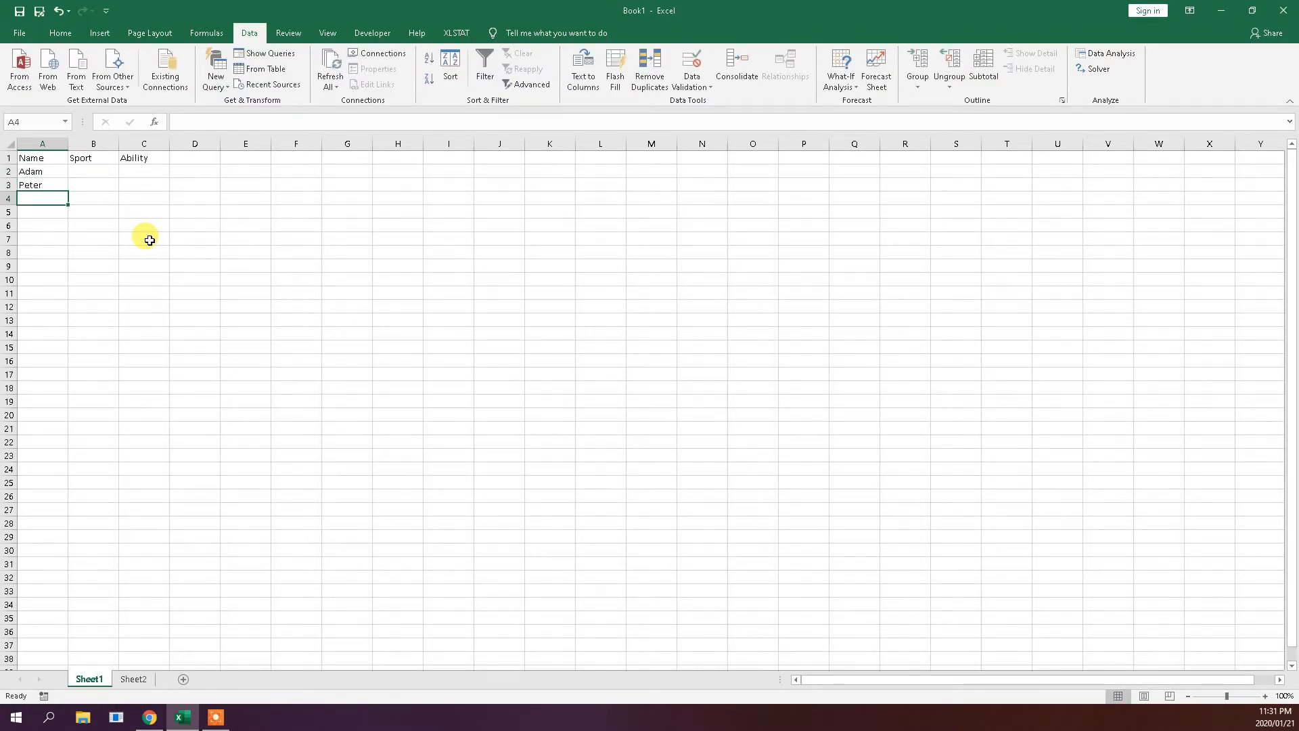
pyautogui.write('Gail')
pyautogui.press('Return')
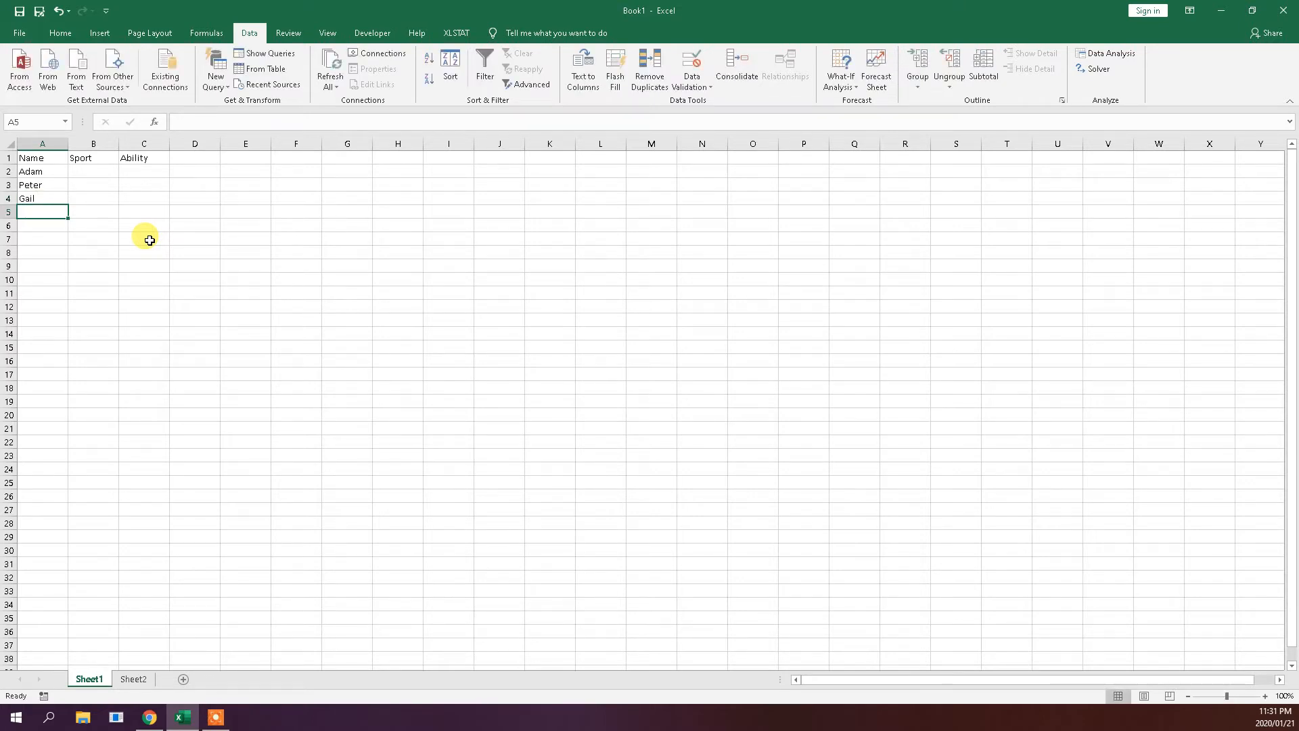
pyautogui.write('Thomas')
pyautogui.press('Return')
pyautogui.write('Melis')
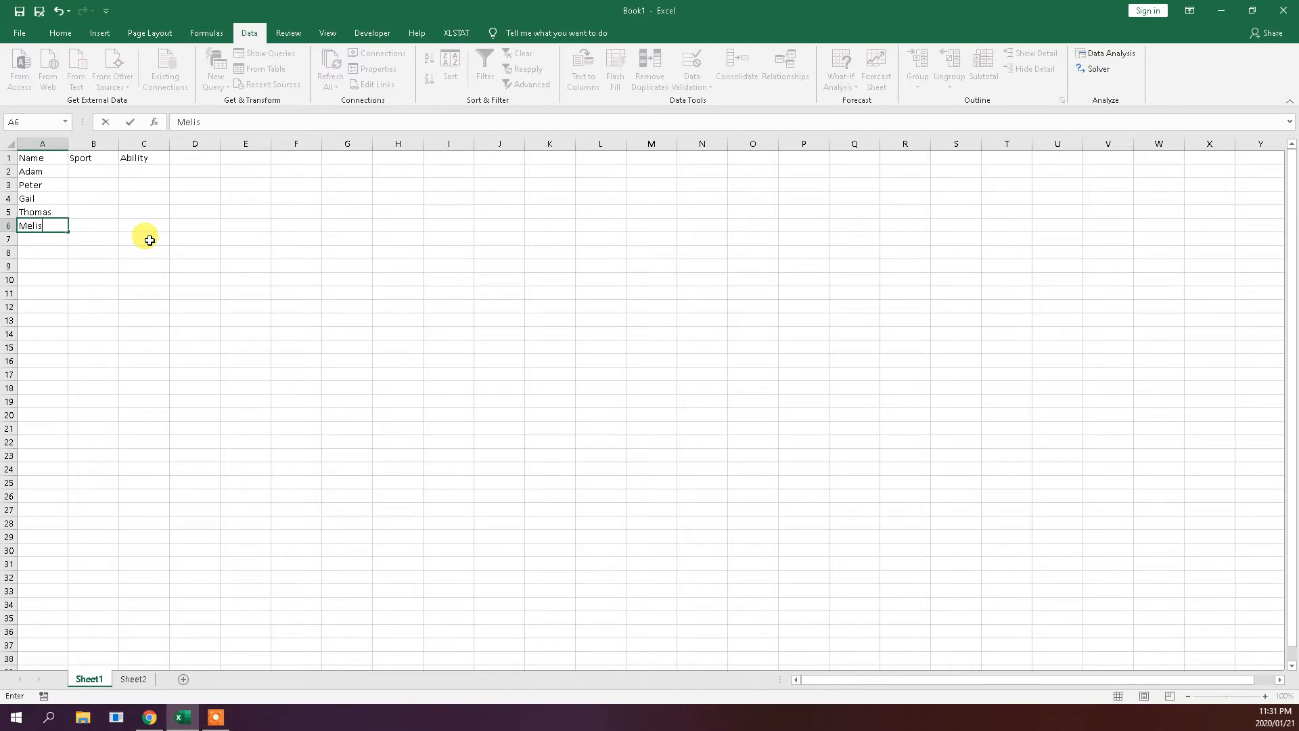
pyautogui.write('sa')
pyautogui.press('Return')
pyautogui.write('Casey')
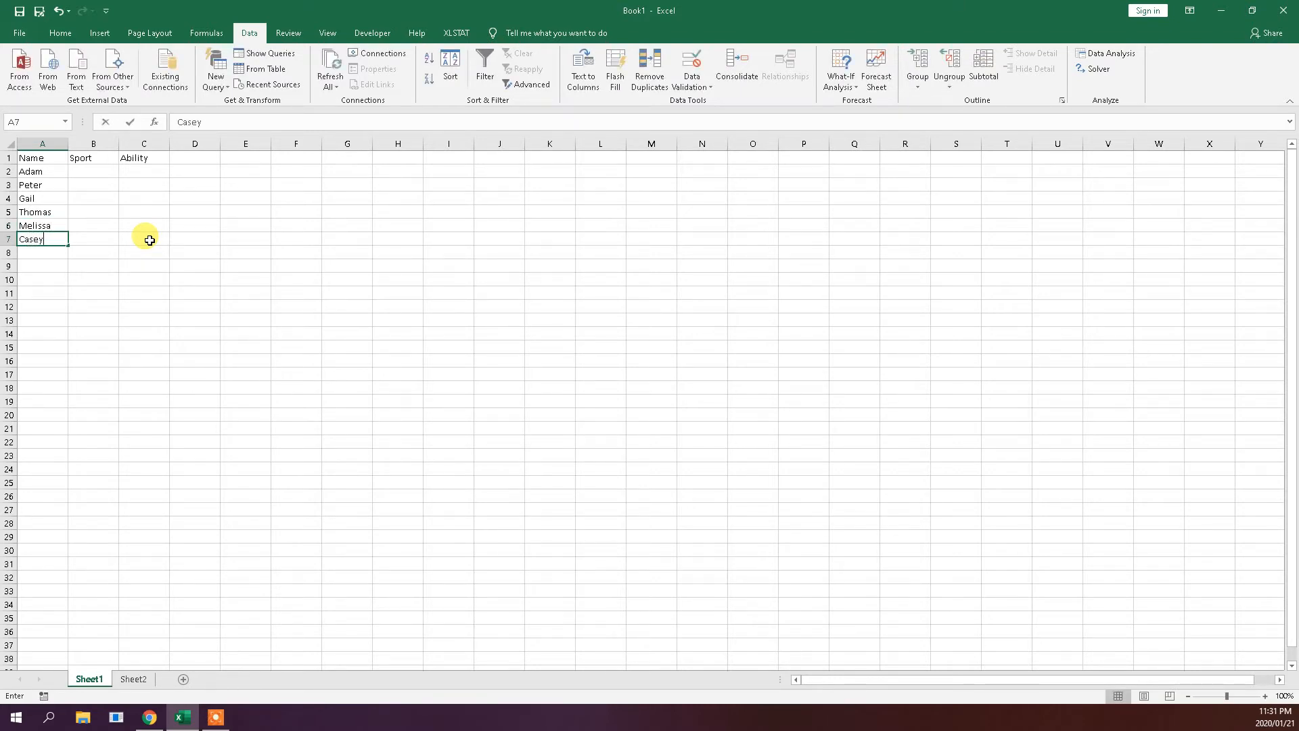
# - List Rugby, Soccer, Cricket, Swimming and Squash under the Sport header in cells B2 to B6
pyautogui.click(110, 174)
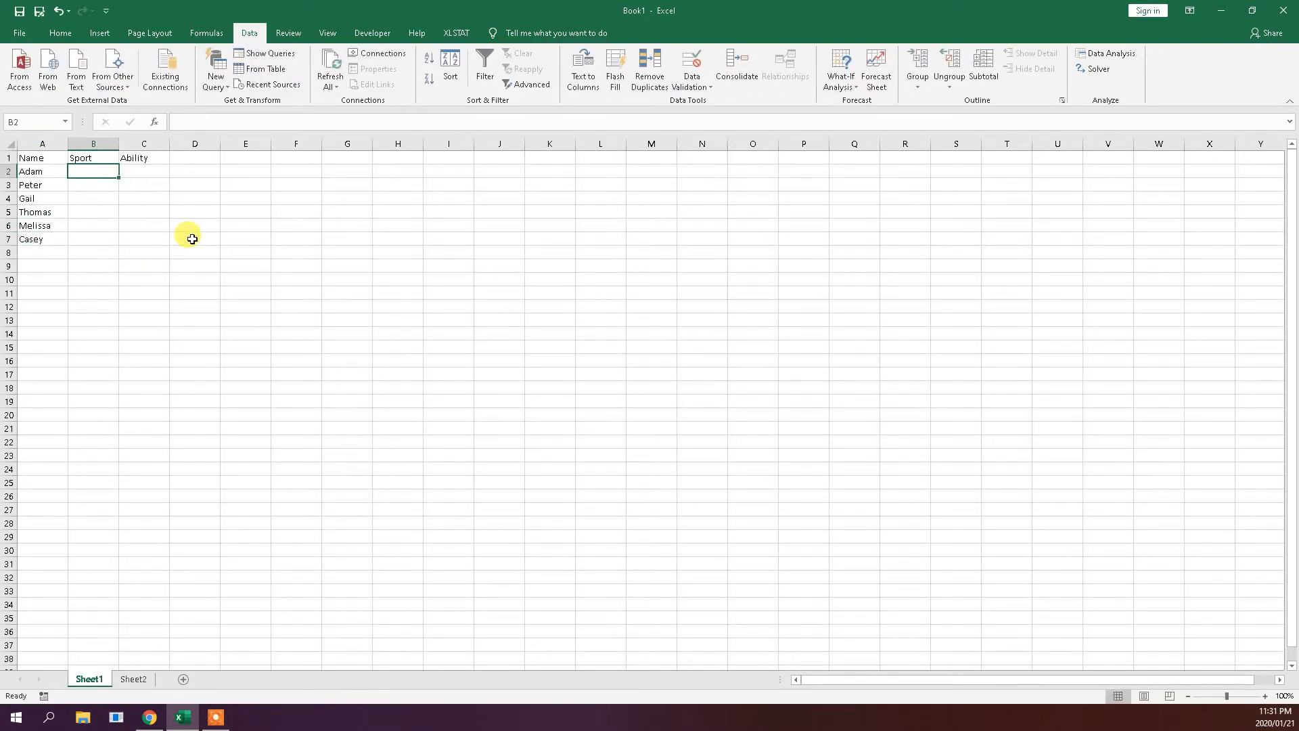
pyautogui.write('Ru')
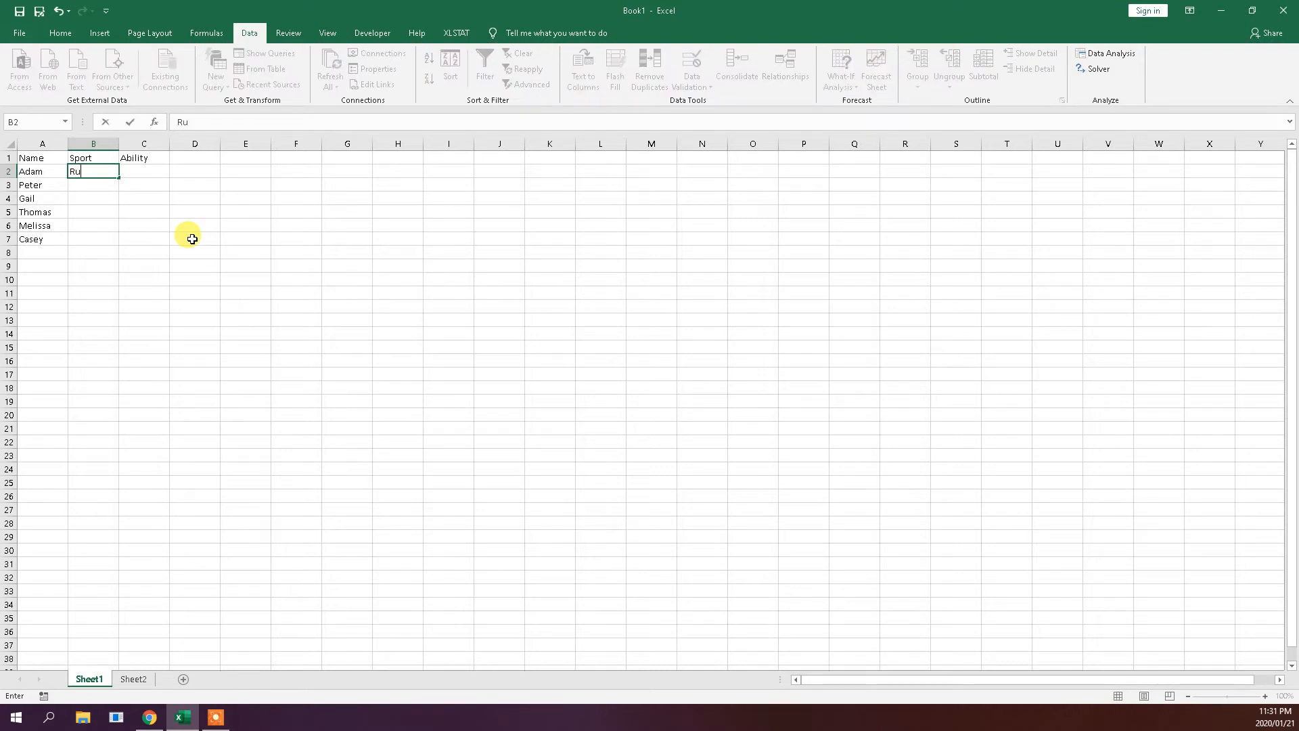
pyautogui.write('gby')
pyautogui.press('Return')
pyautogui.write('Soccer')
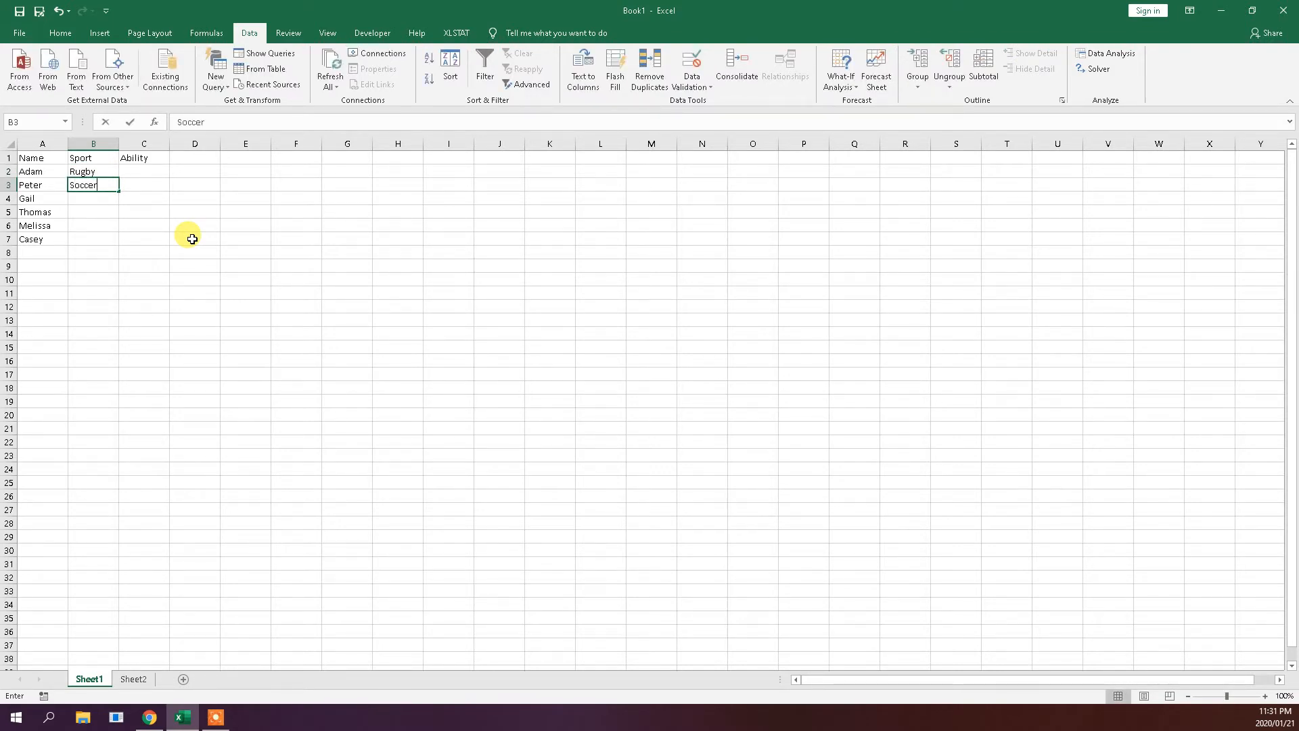
pyautogui.press('Return')
pyautogui.write('Cricket')
pyautogui.press('Return')
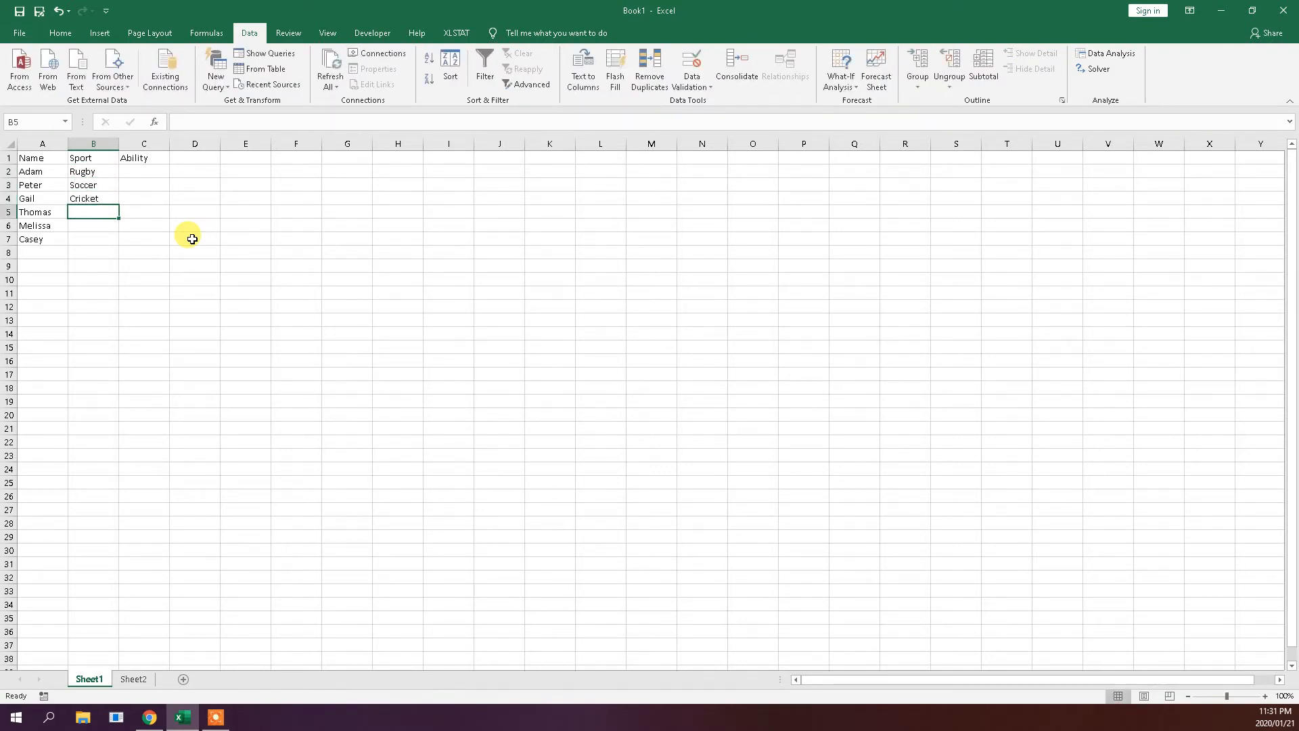
pyautogui.write('Swimm')
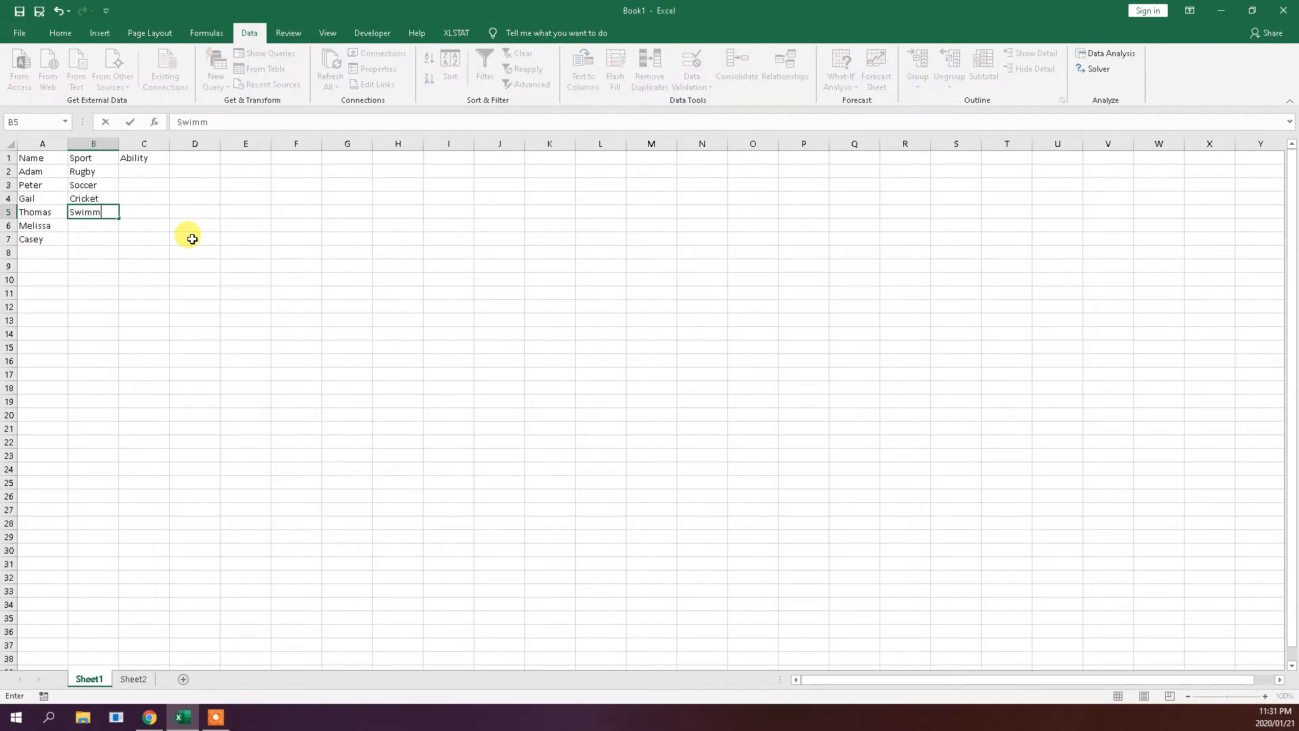
pyautogui.write('ing')
pyautogui.press('Return')
pyautogui.write('Squash')
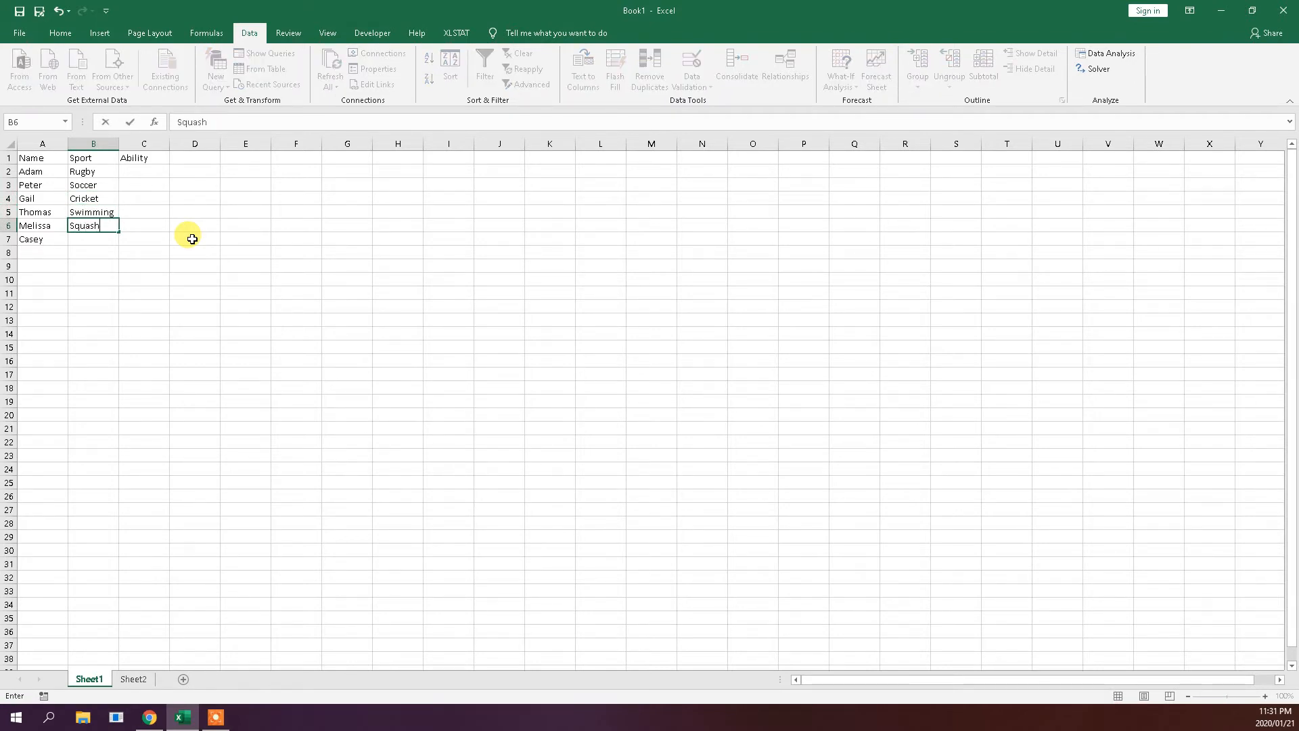
# - List Beginner, Intermediate, Advanced and Expert under the Ability header in cells C2 to C5
pyautogui.click(161, 173)
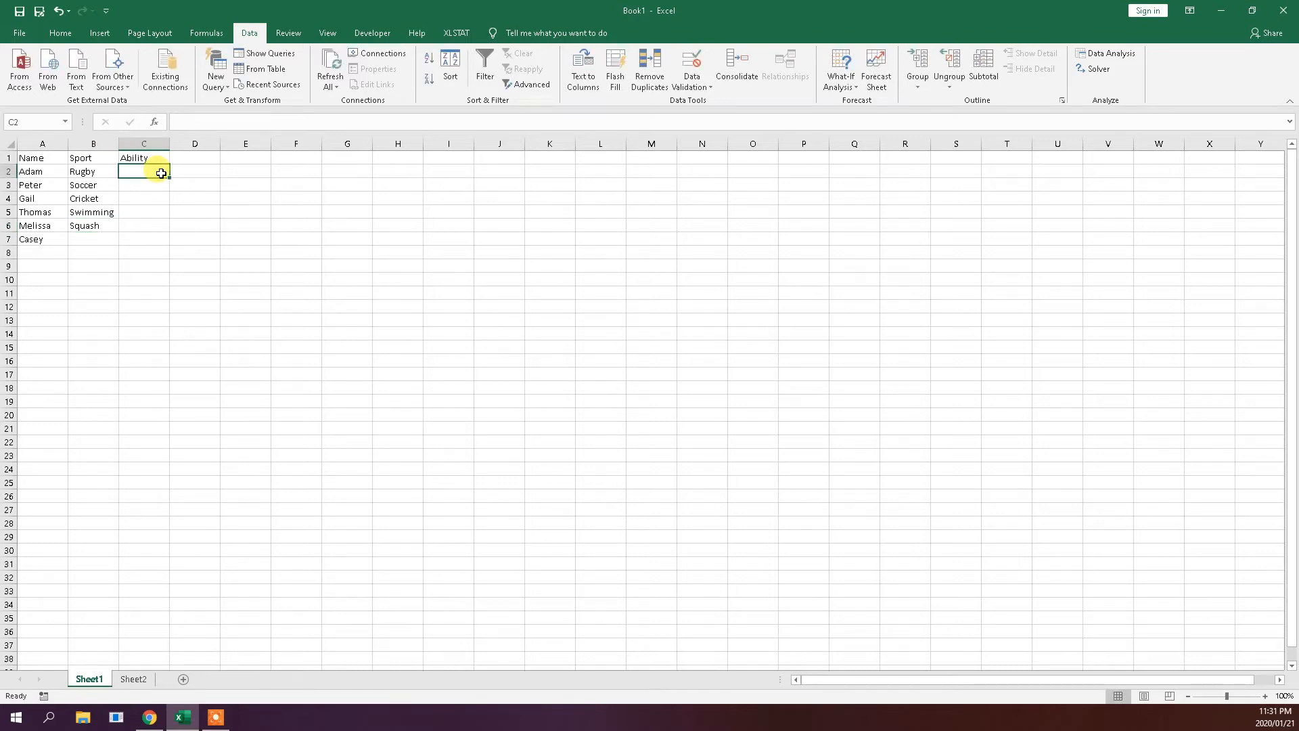
pyautogui.write('Begi')
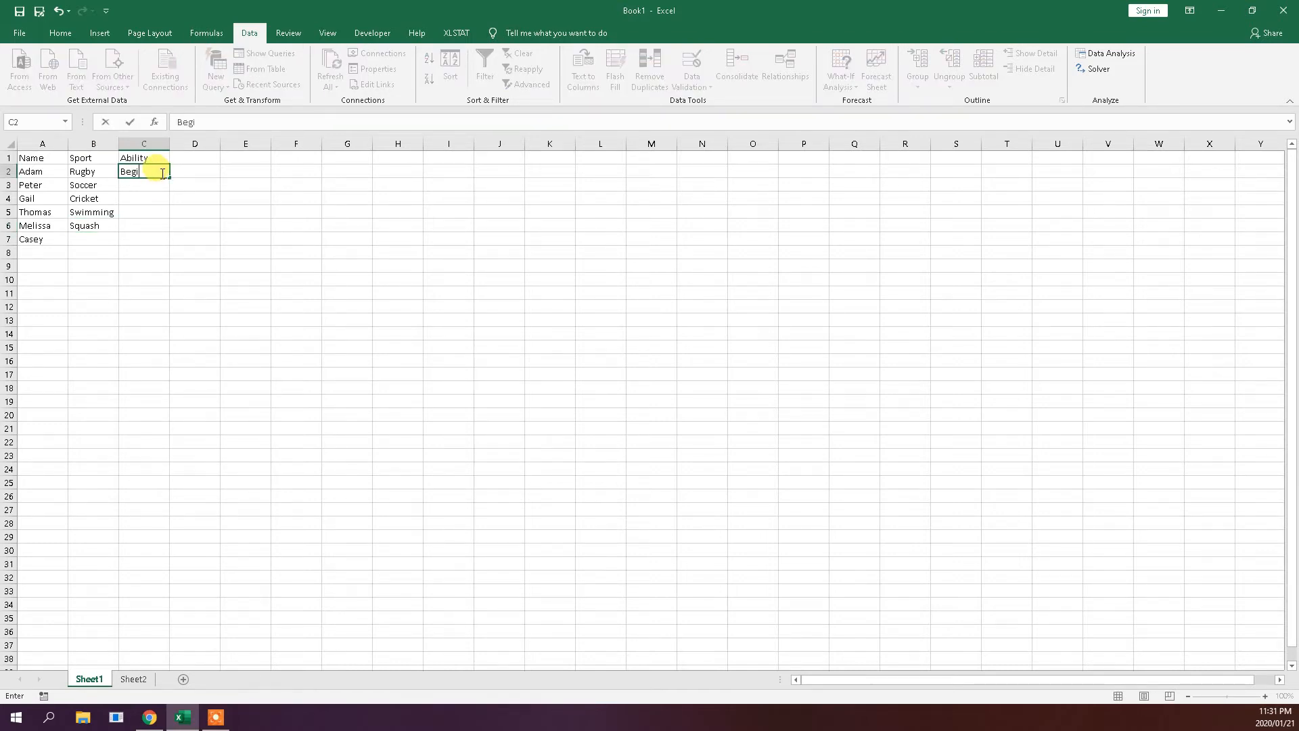
pyautogui.write('nner')
pyautogui.press('Return')
pyautogui.write('Intermediate')
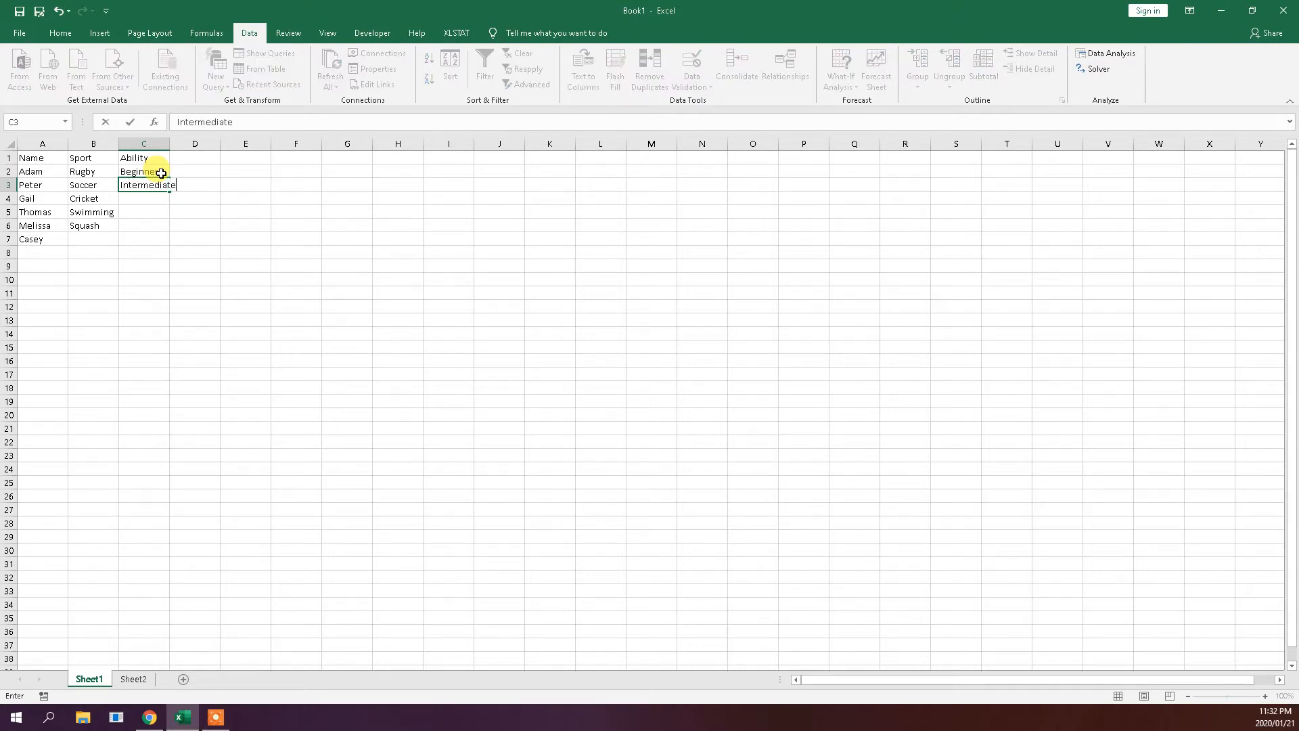
pyautogui.press('Return')
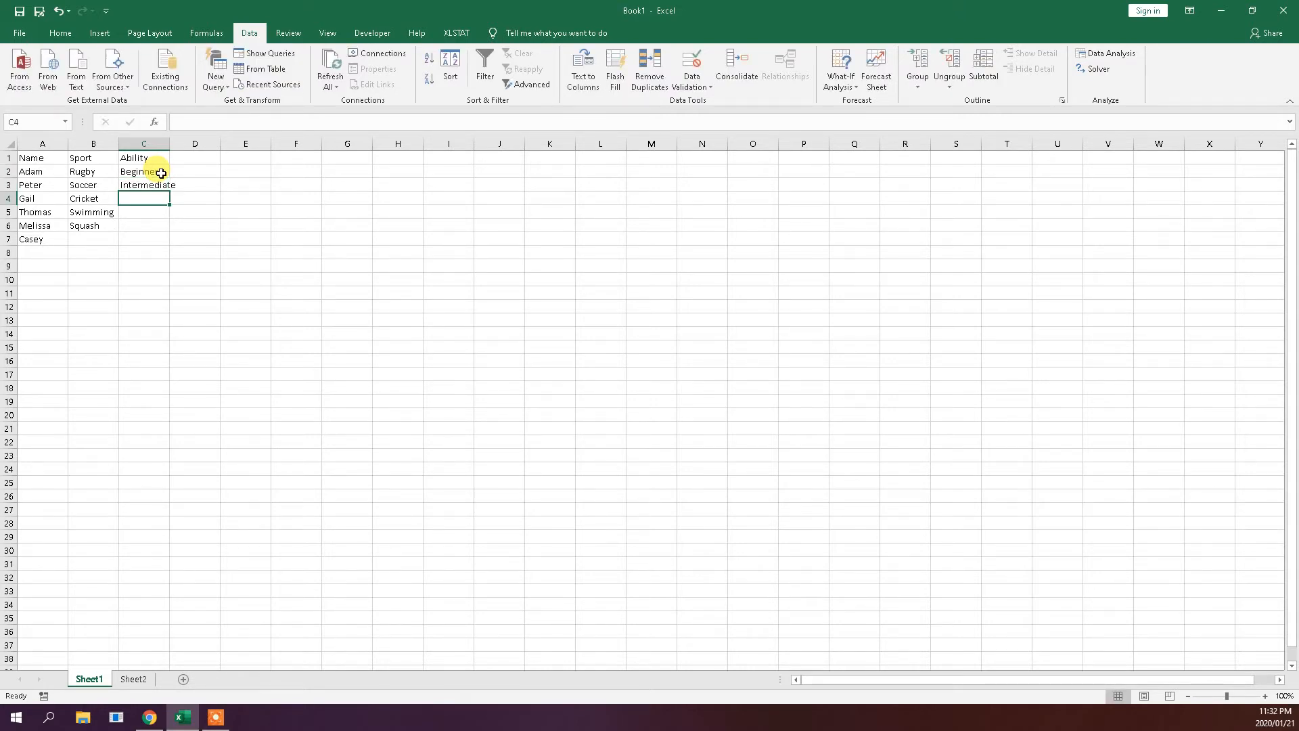
pyautogui.write('Expert\\')
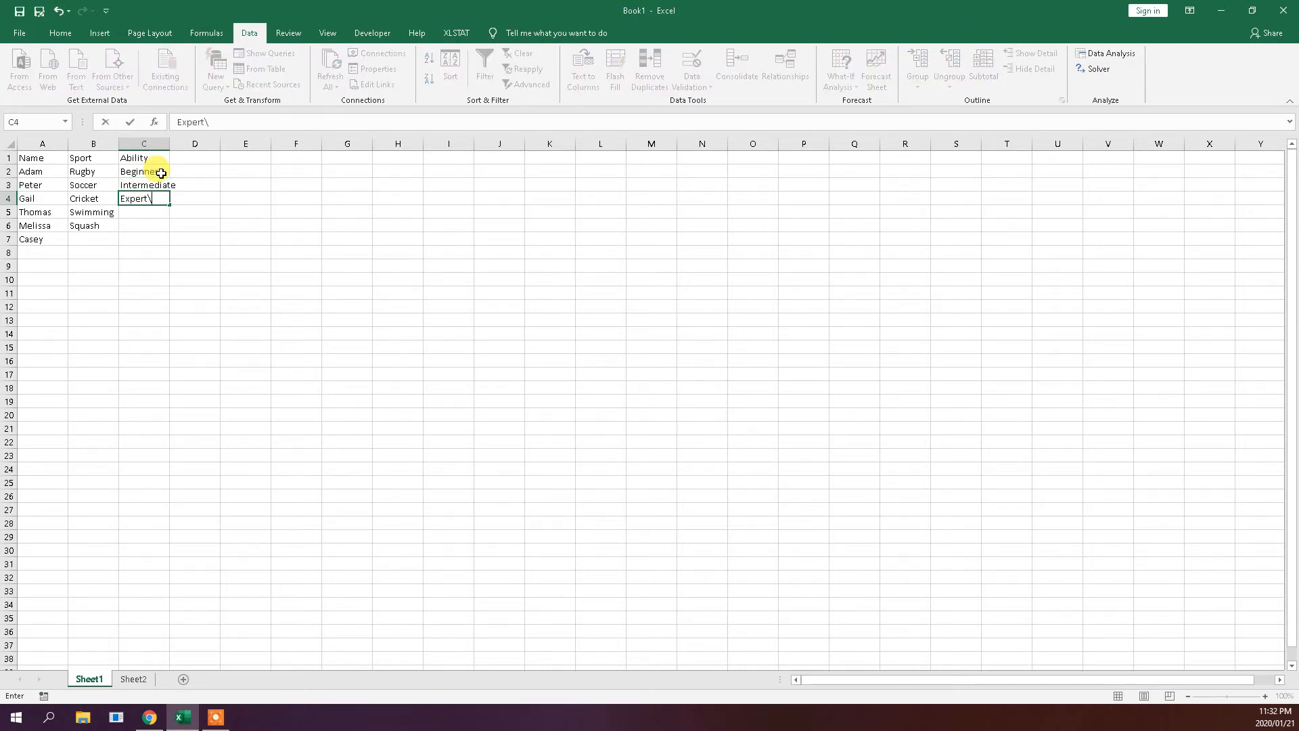
pyautogui.press('BackSpace')
pyautogui.press('BackSpace')
pyautogui.press('BackSpace')
pyautogui.press('BackSpace')
pyautogui.press('BackSpace')
pyautogui.press('BackSpace')
pyautogui.press('Down')
pyautogui.write('E')
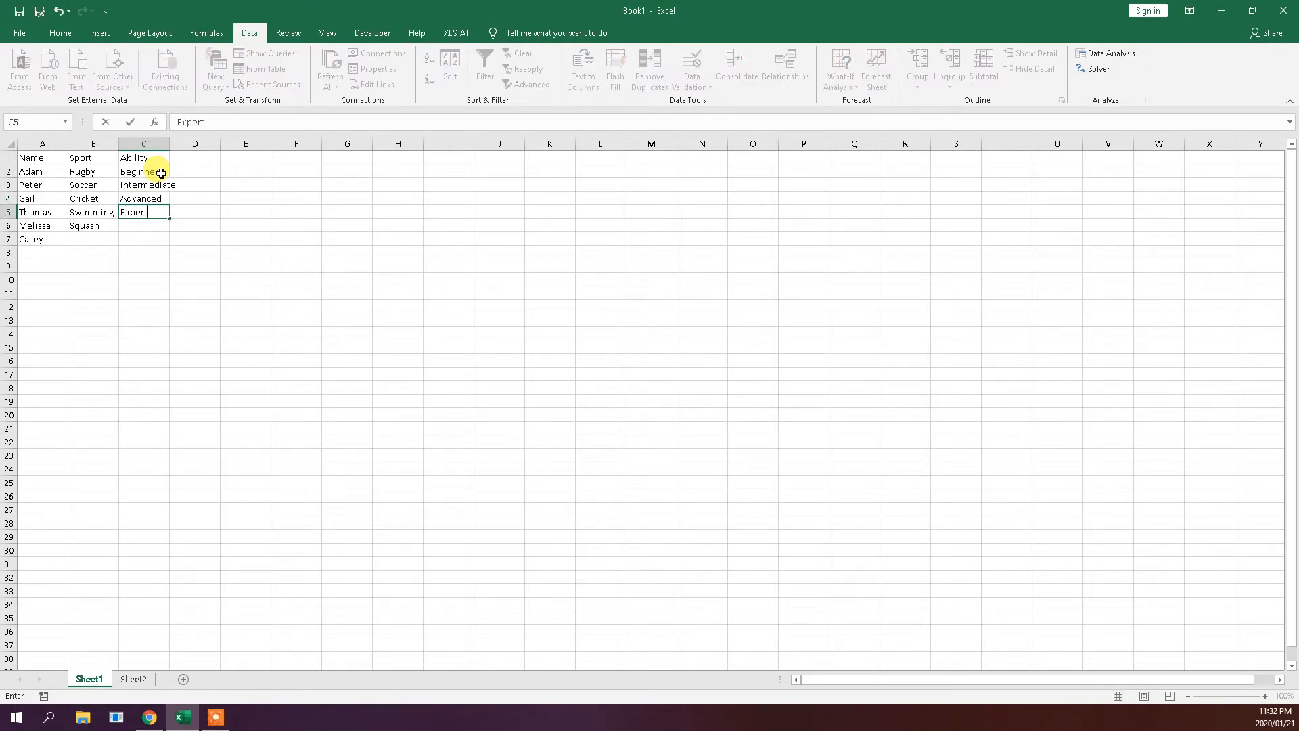
pyautogui.click(176, 277)
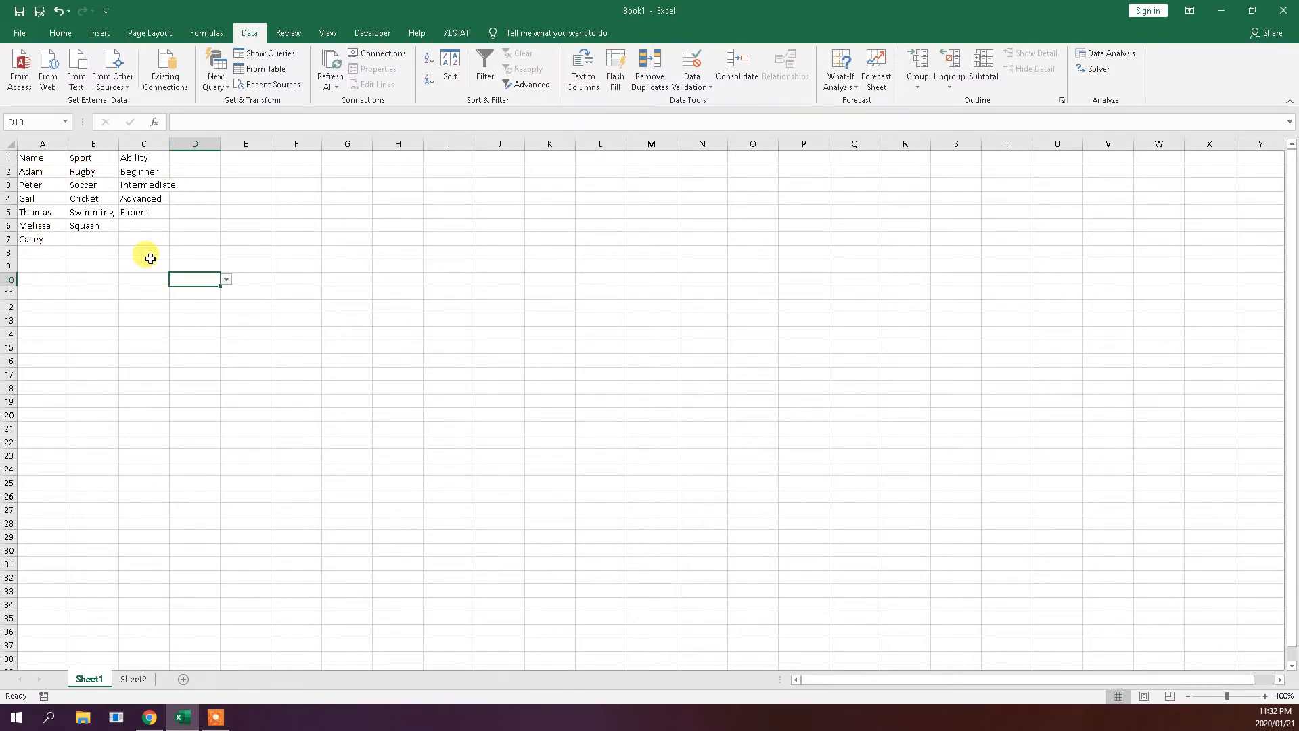
# - Create named ranges from the selection A1:C7, using only the top row values as names
pyautogui.moveTo(43, 155); pyautogui.dragTo(153, 240)
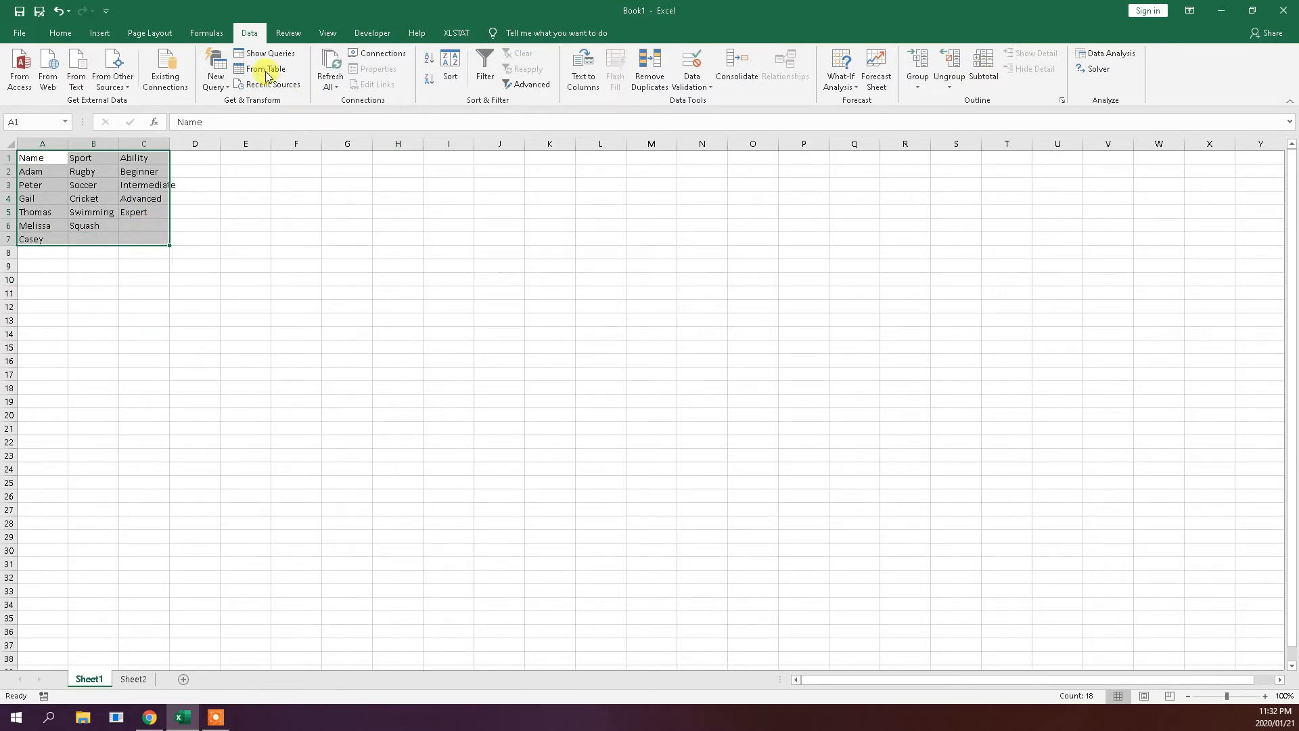
pyautogui.click(217, 32)
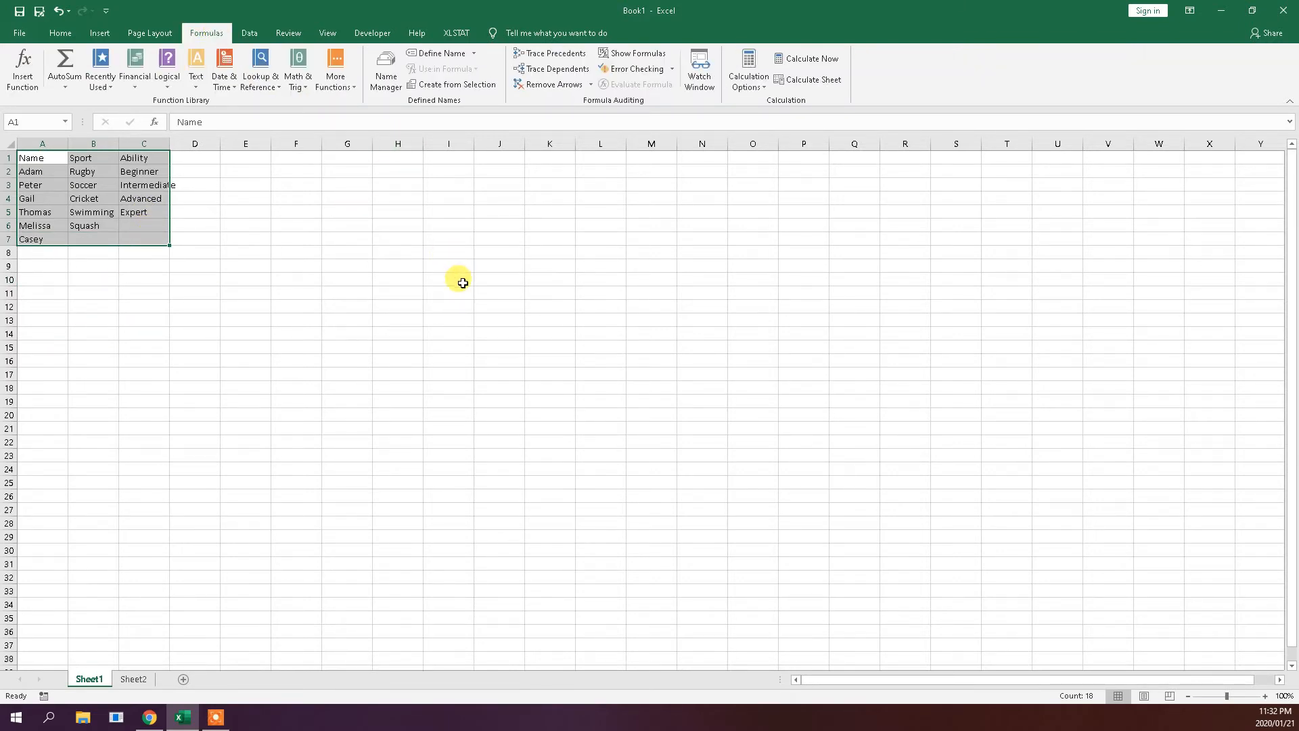
pyautogui.click(450, 86)
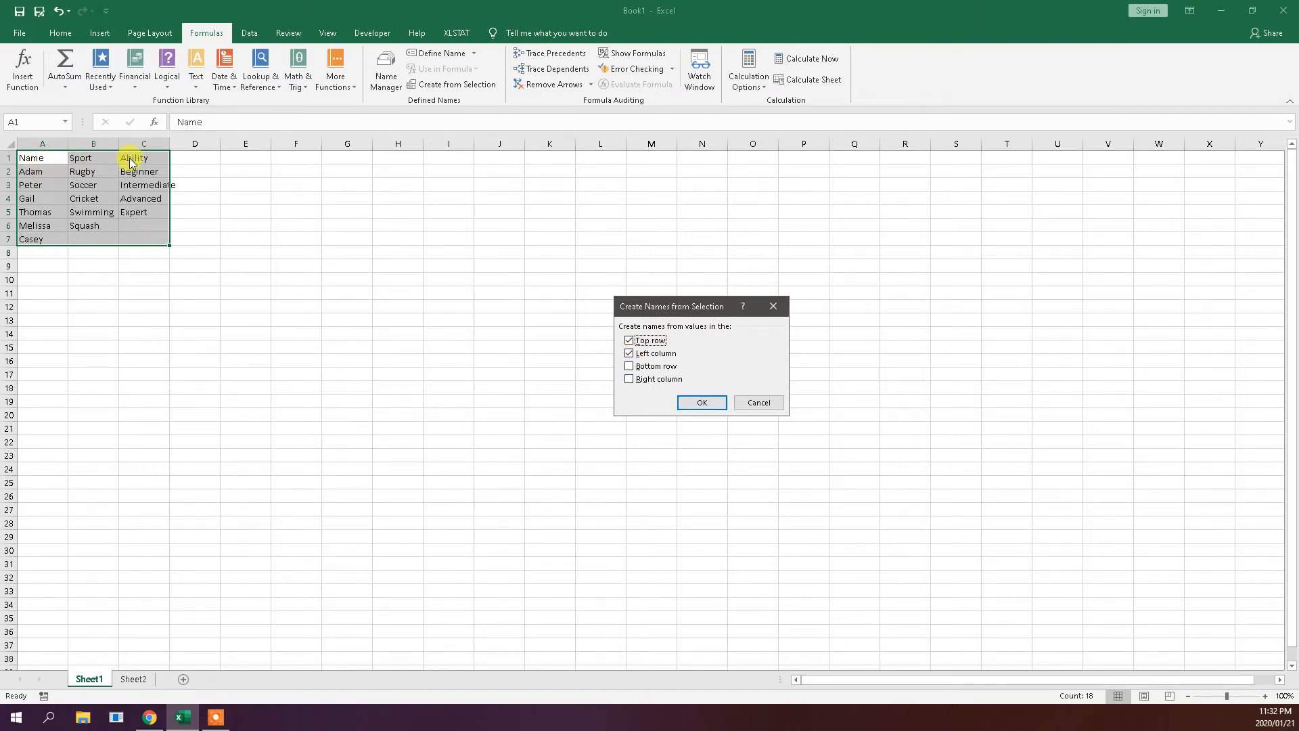
pyautogui.click(629, 352)
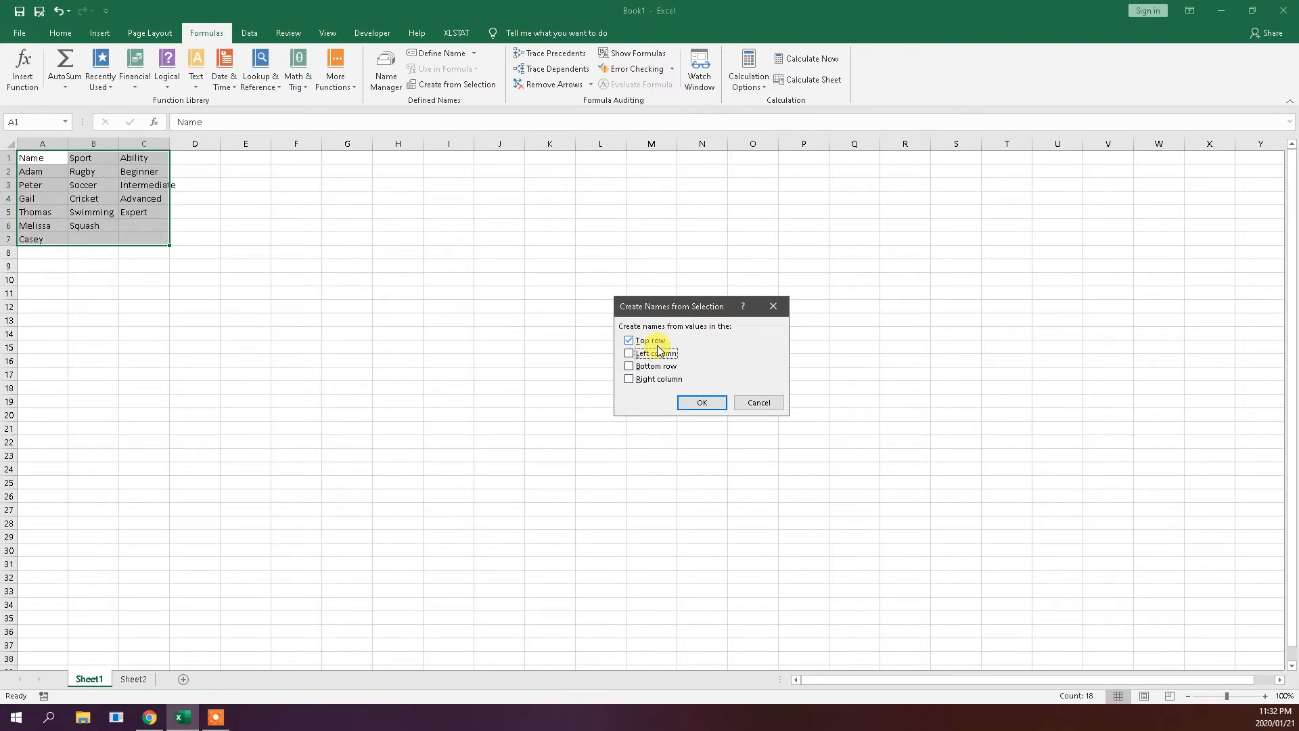
pyautogui.click(705, 402)
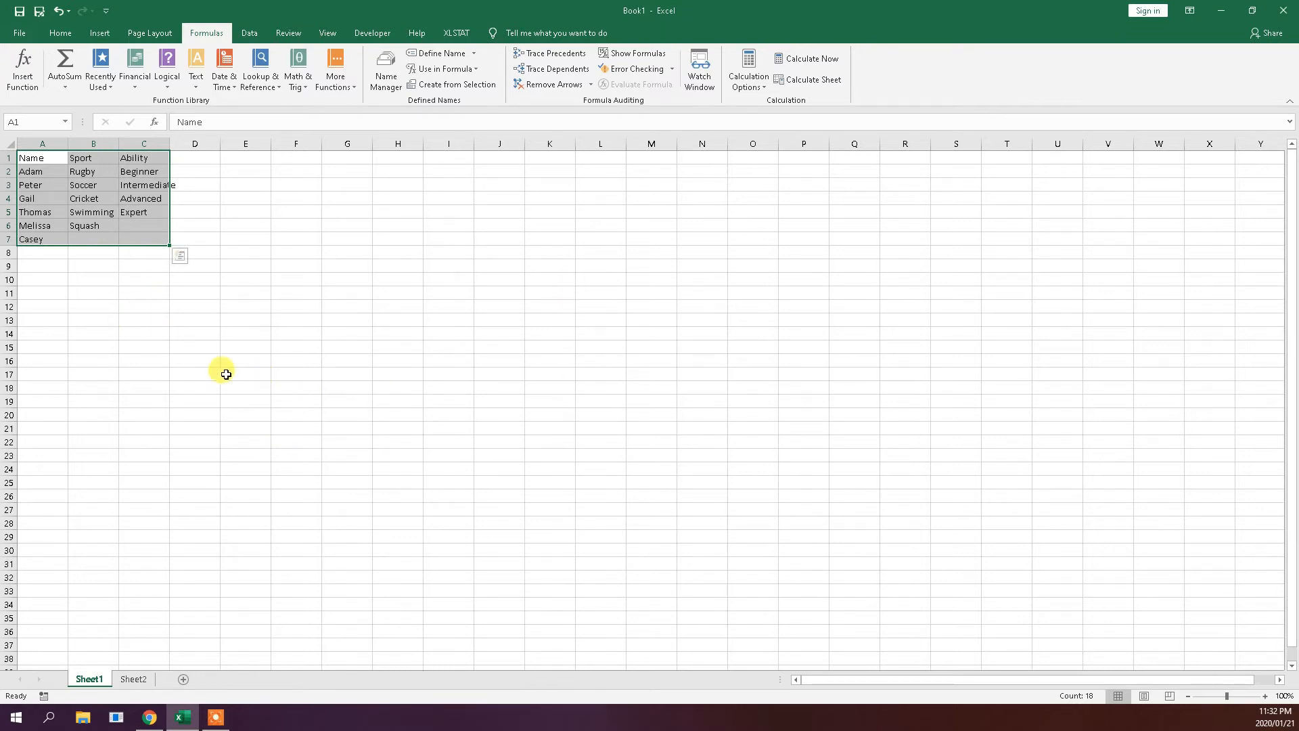
pyautogui.click(160, 308)
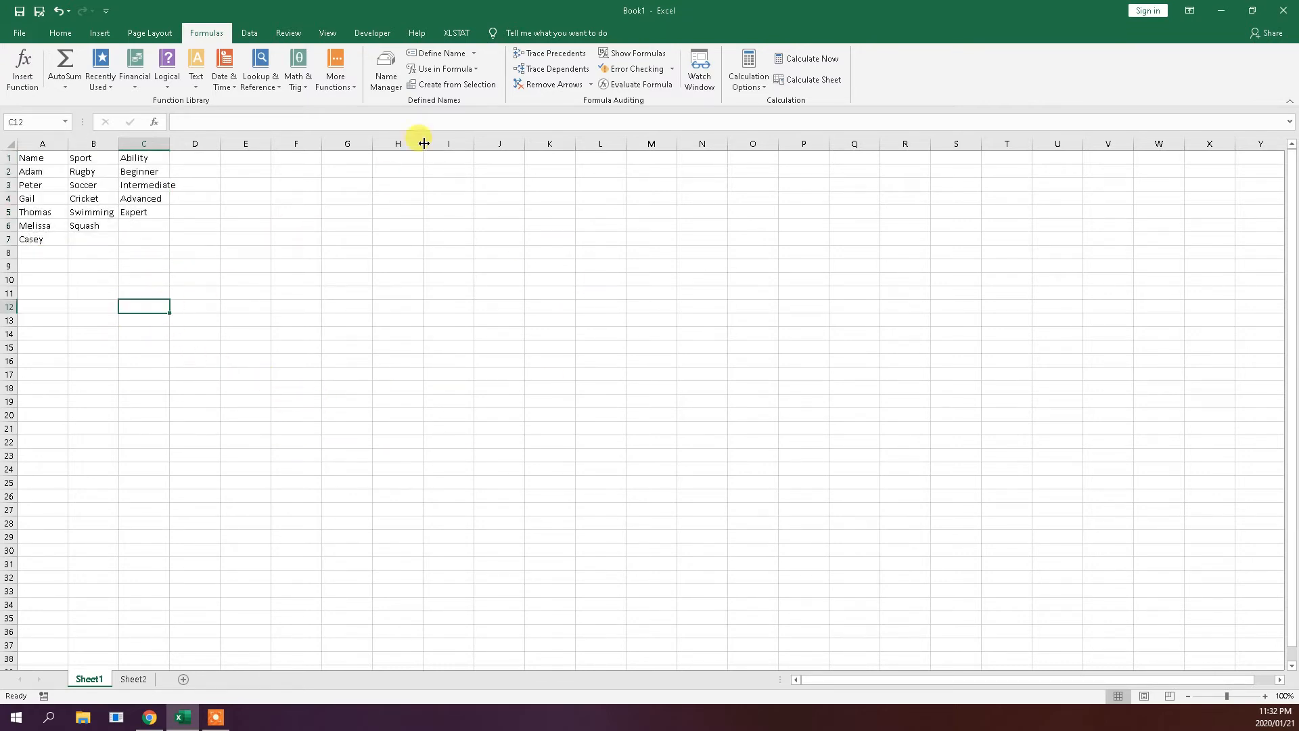
# - Review the defined names in the Name Manager, widening it and its Value column to read the full list contents
pyautogui.click(396, 62)
pyautogui.moveTo(693, 219); pyautogui.dragTo(329, 198)
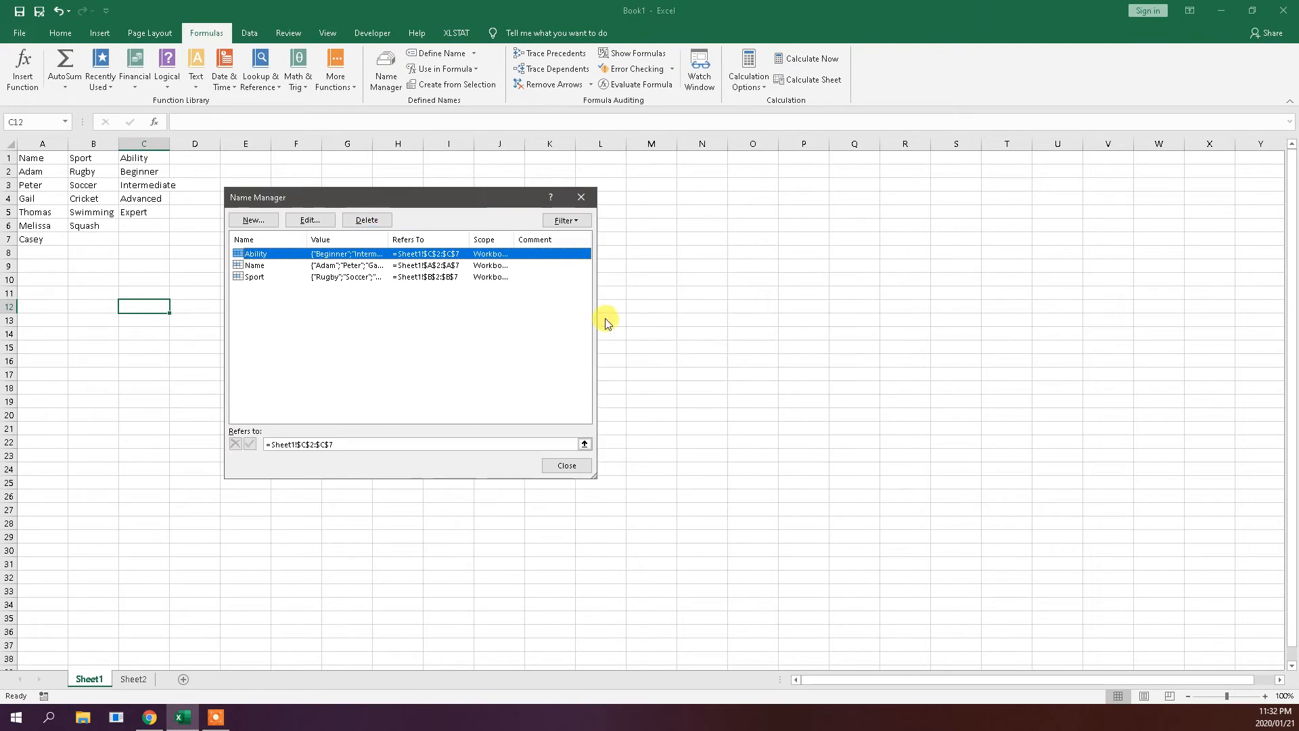
pyautogui.moveTo(598, 473); pyautogui.dragTo(978, 499)
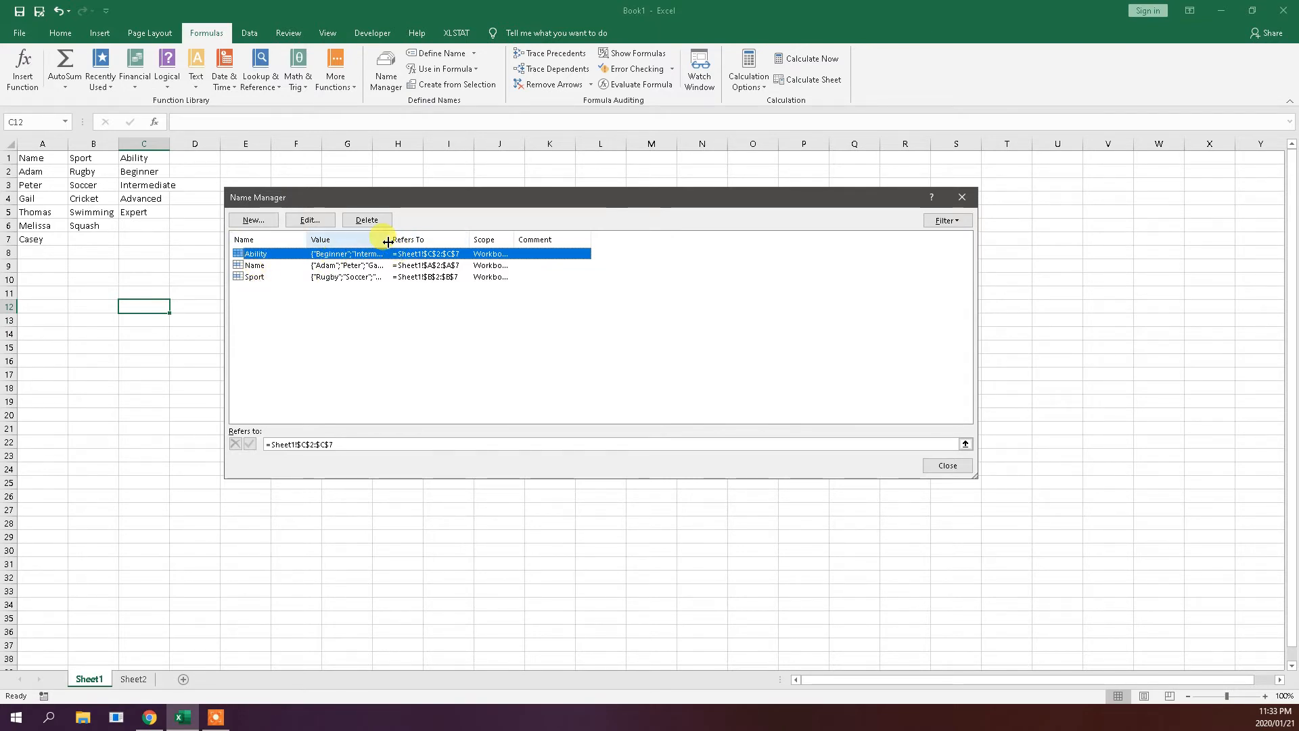
pyautogui.moveTo(388, 242); pyautogui.dragTo(640, 241)
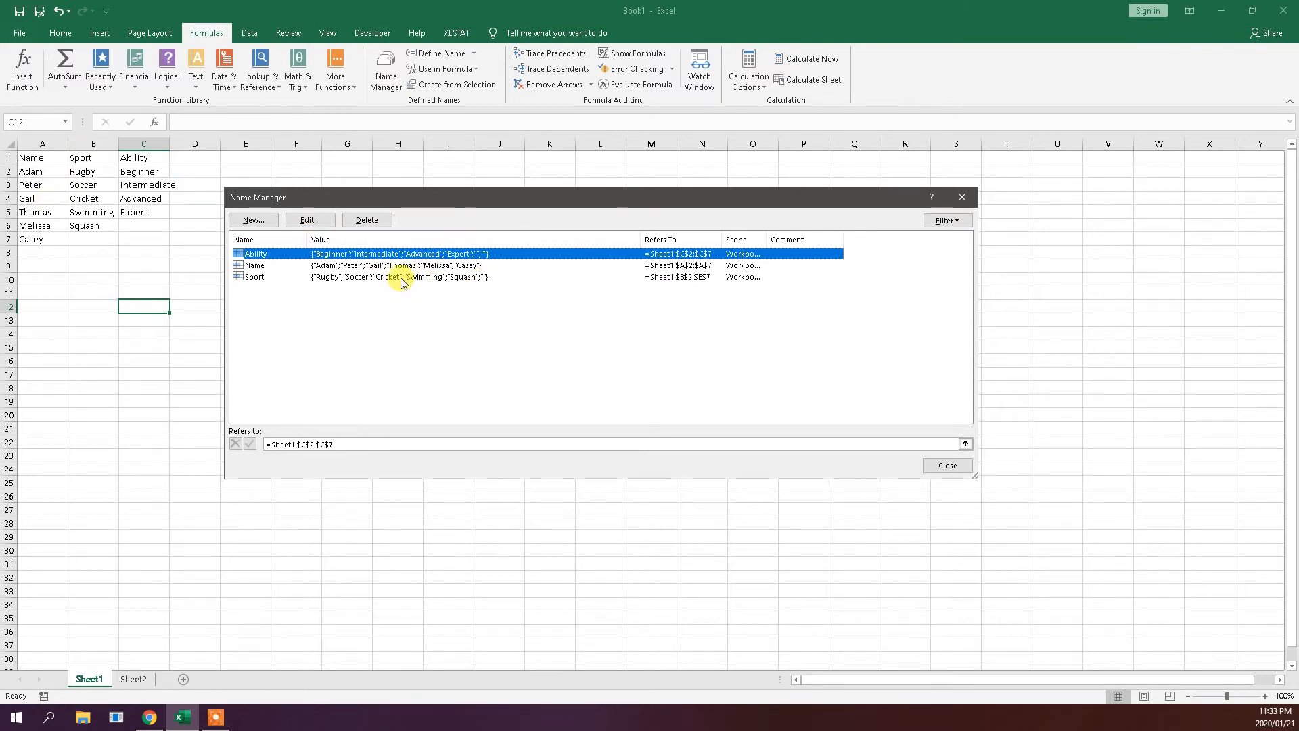
pyautogui.click(947, 466)
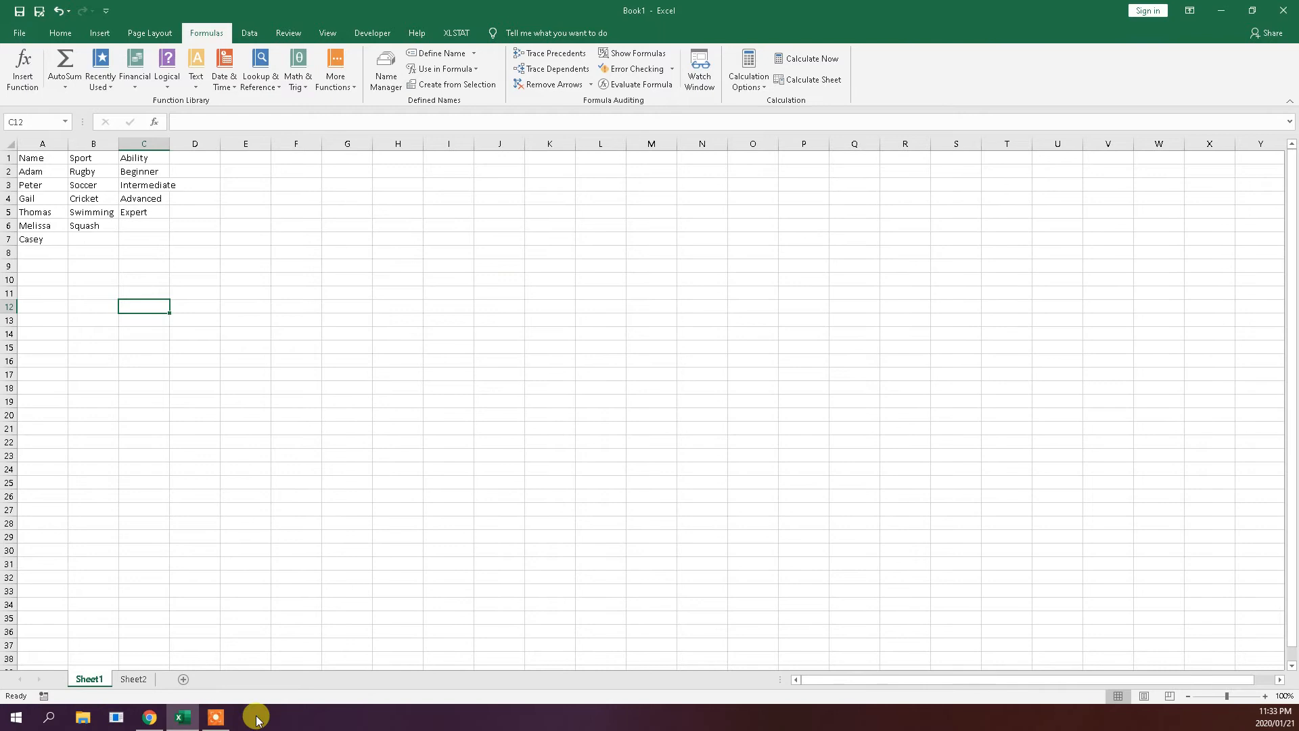
# - Apply list data validation to column A of Sheet2 with the source =indirect($A$1)
pyautogui.click(144, 685)
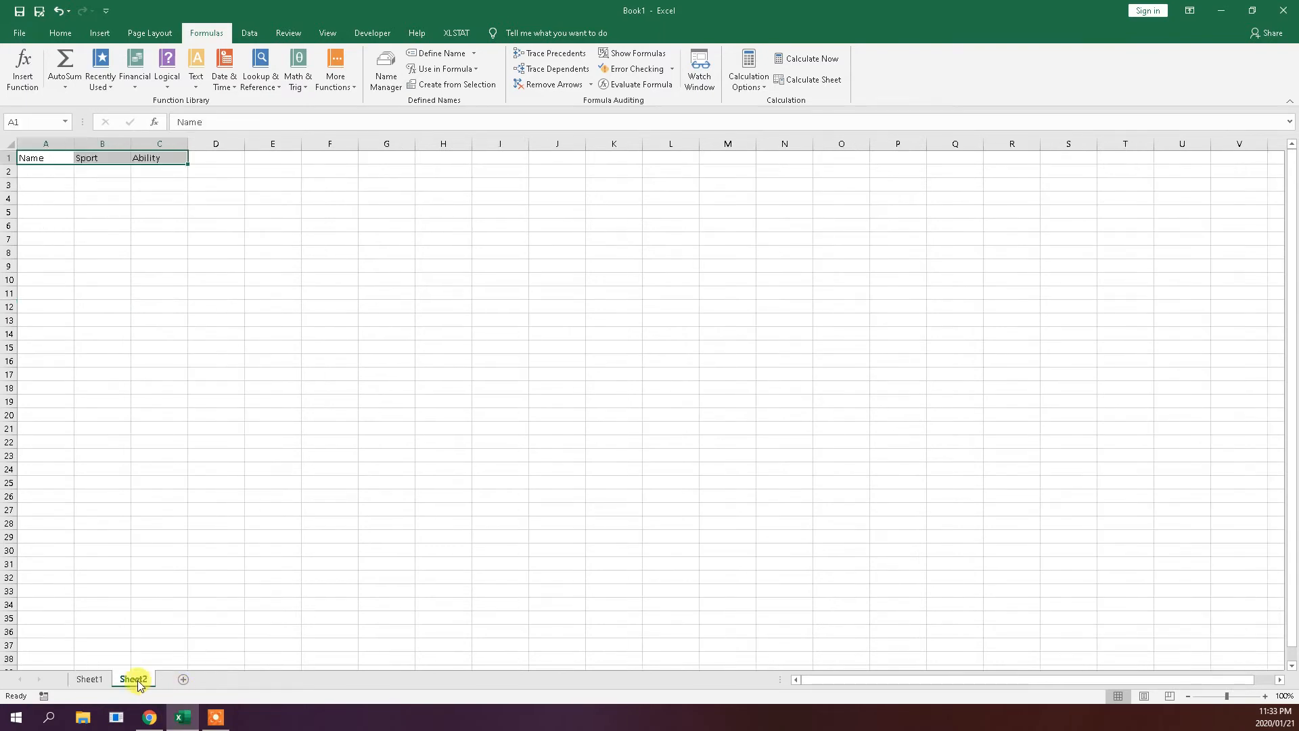
pyautogui.click(58, 185)
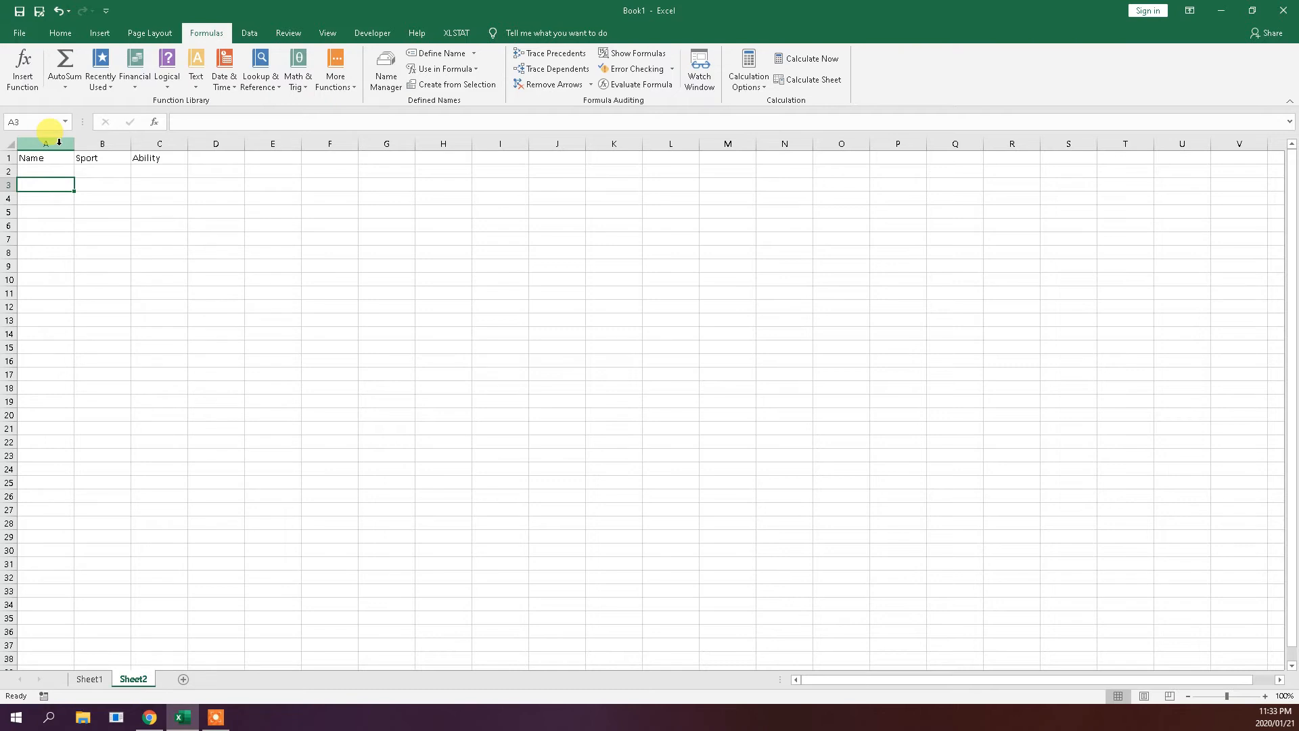
pyautogui.click(59, 142)
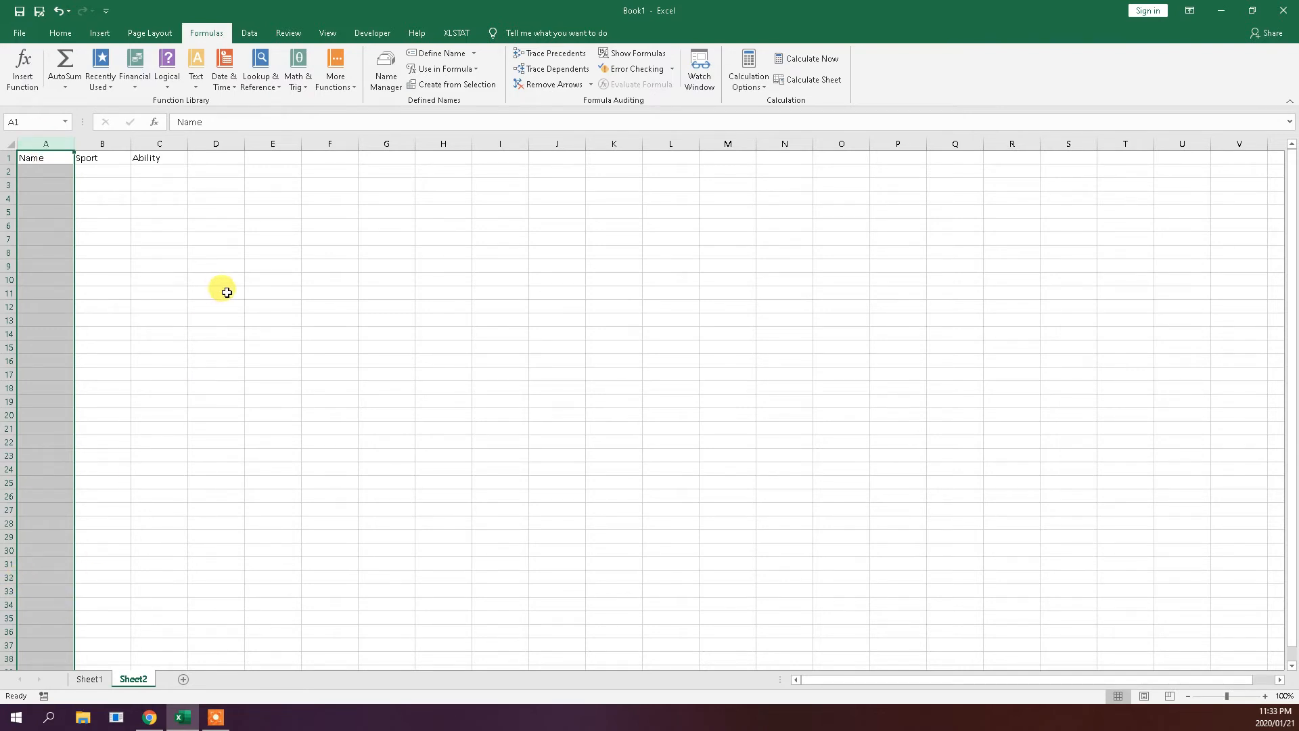
pyautogui.click(252, 33)
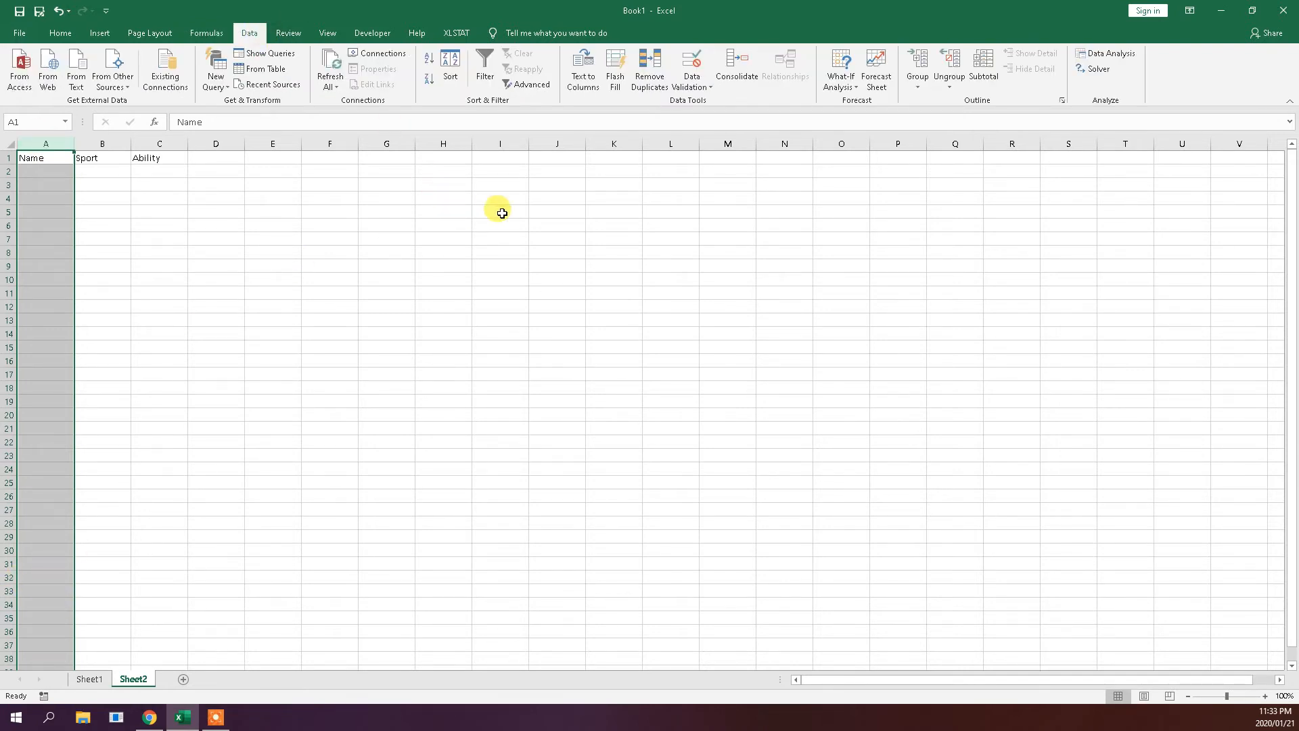
pyautogui.click(697, 71)
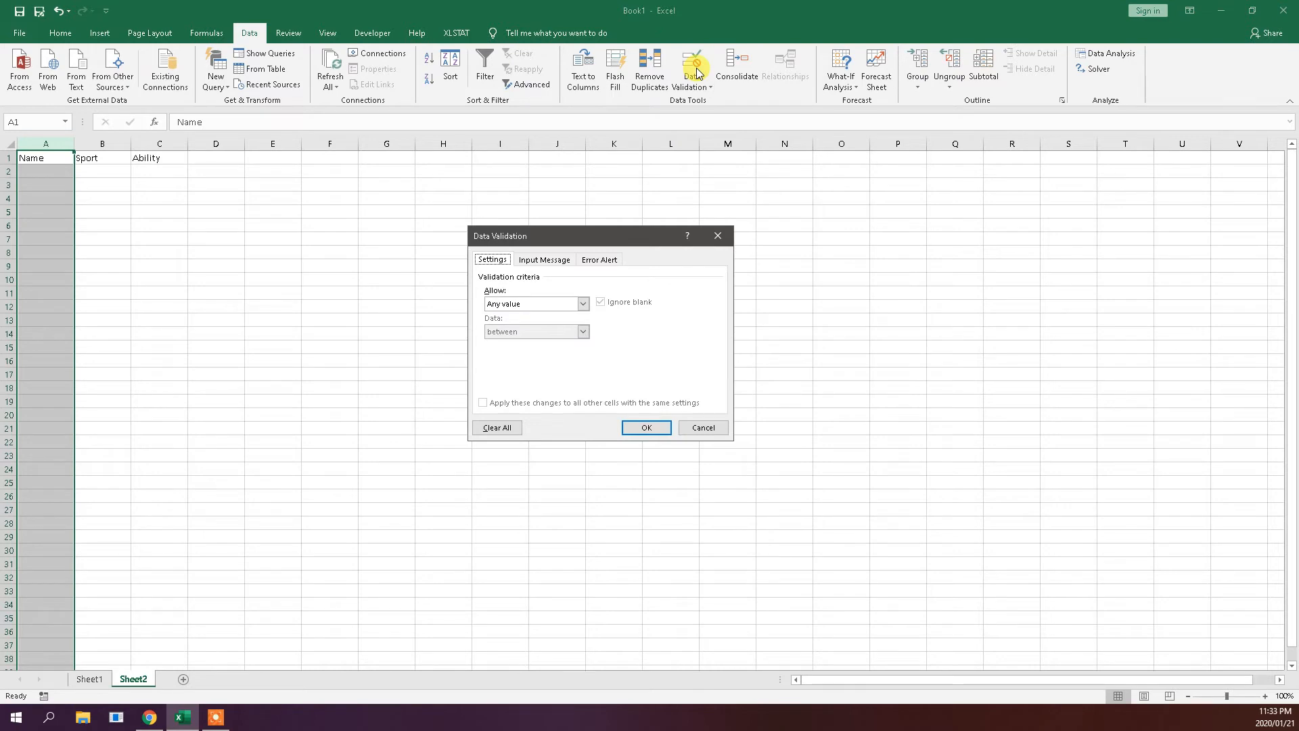
pyautogui.click(583, 303)
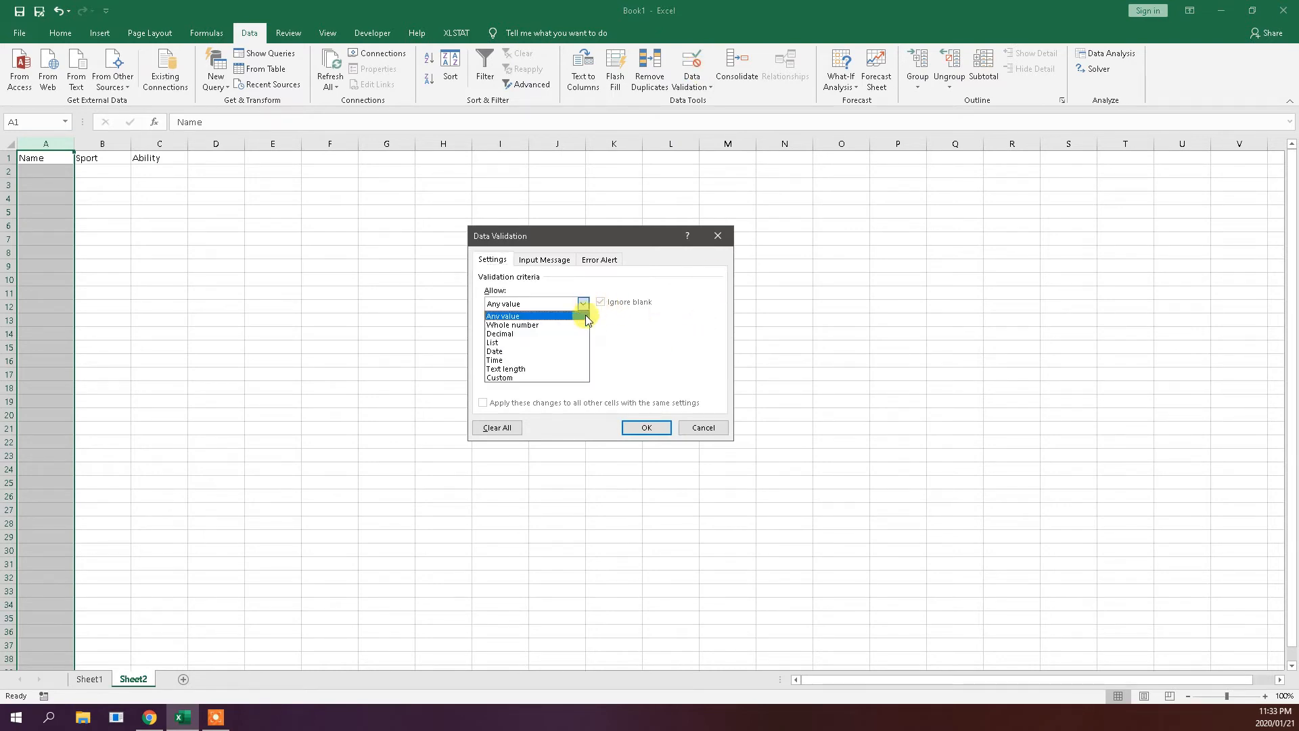
pyautogui.click(538, 343)
pyautogui.click(557, 359)
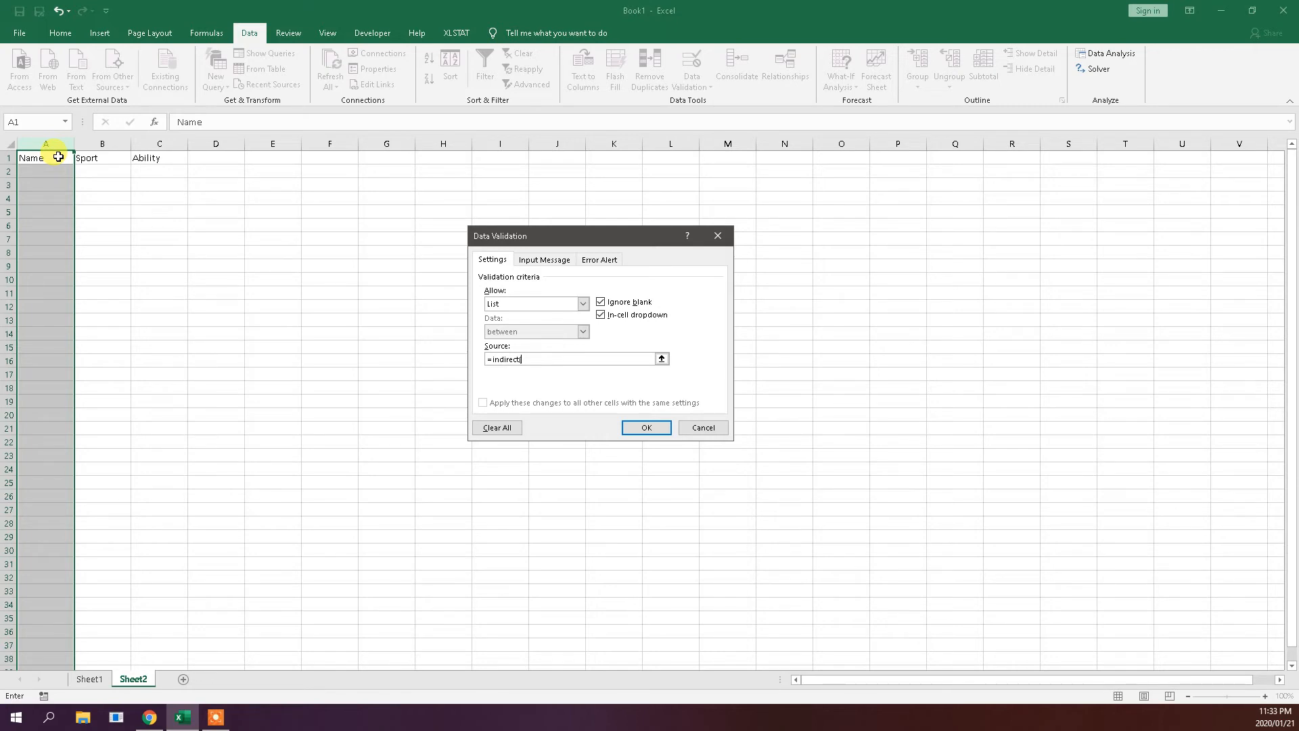
pyautogui.click(58, 157)
pyautogui.write(')')
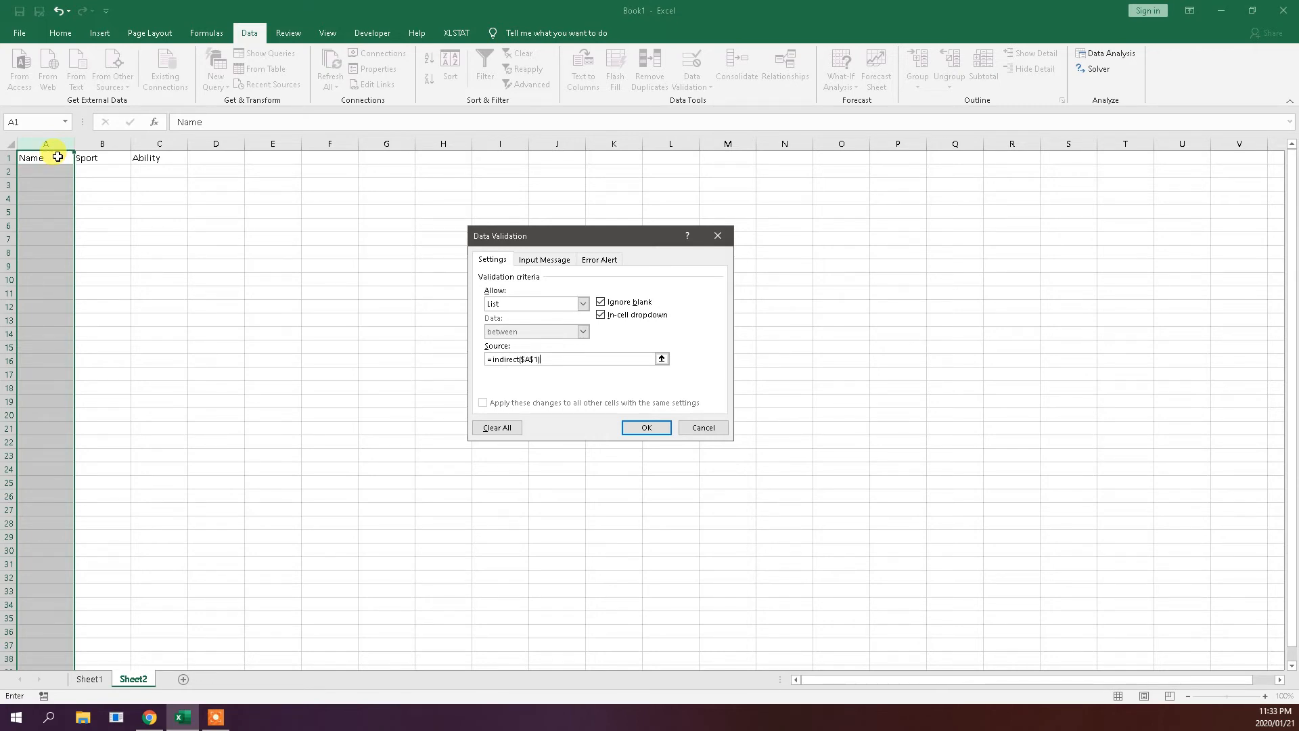
pyautogui.click(639, 431)
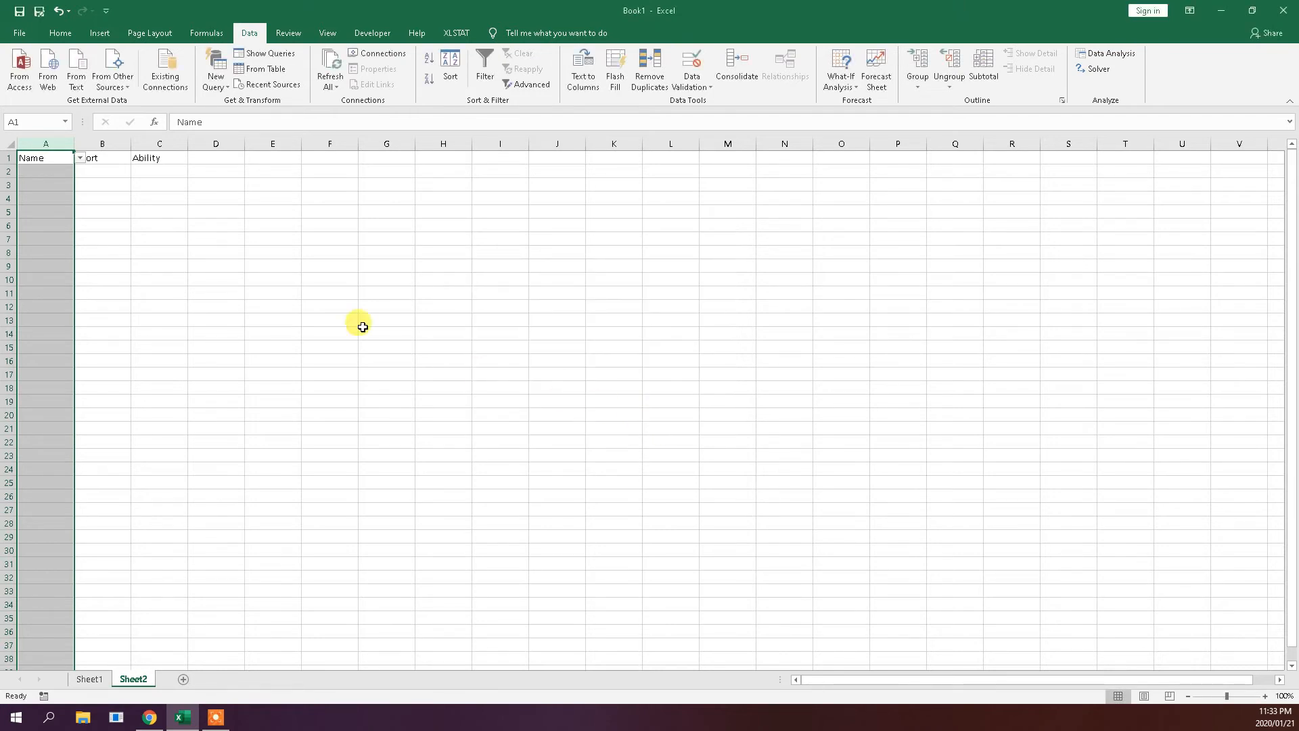
# - Check the choices offered by the dropdown lists in cells A1 and A2 under Name
pyautogui.click(89, 225)
pyautogui.click(51, 157)
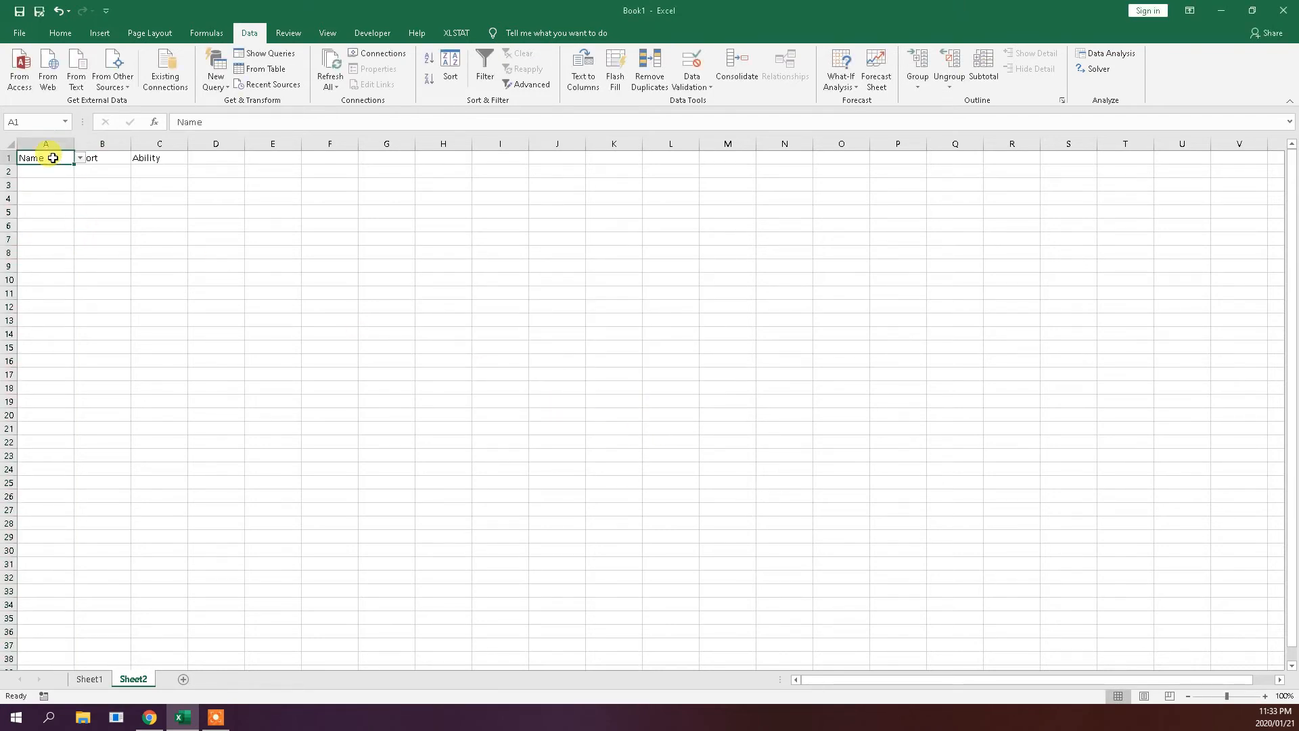
pyautogui.click(82, 160)
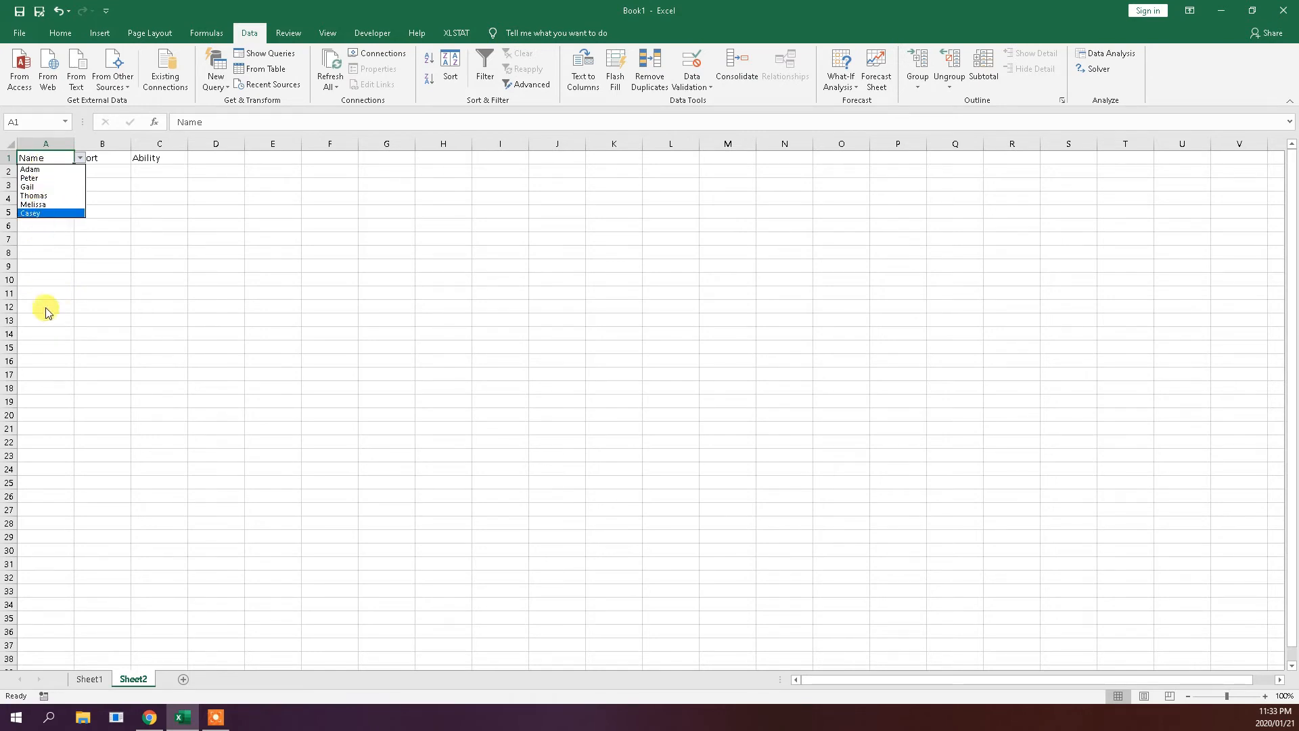
pyautogui.press('Escape')
pyautogui.click(44, 173)
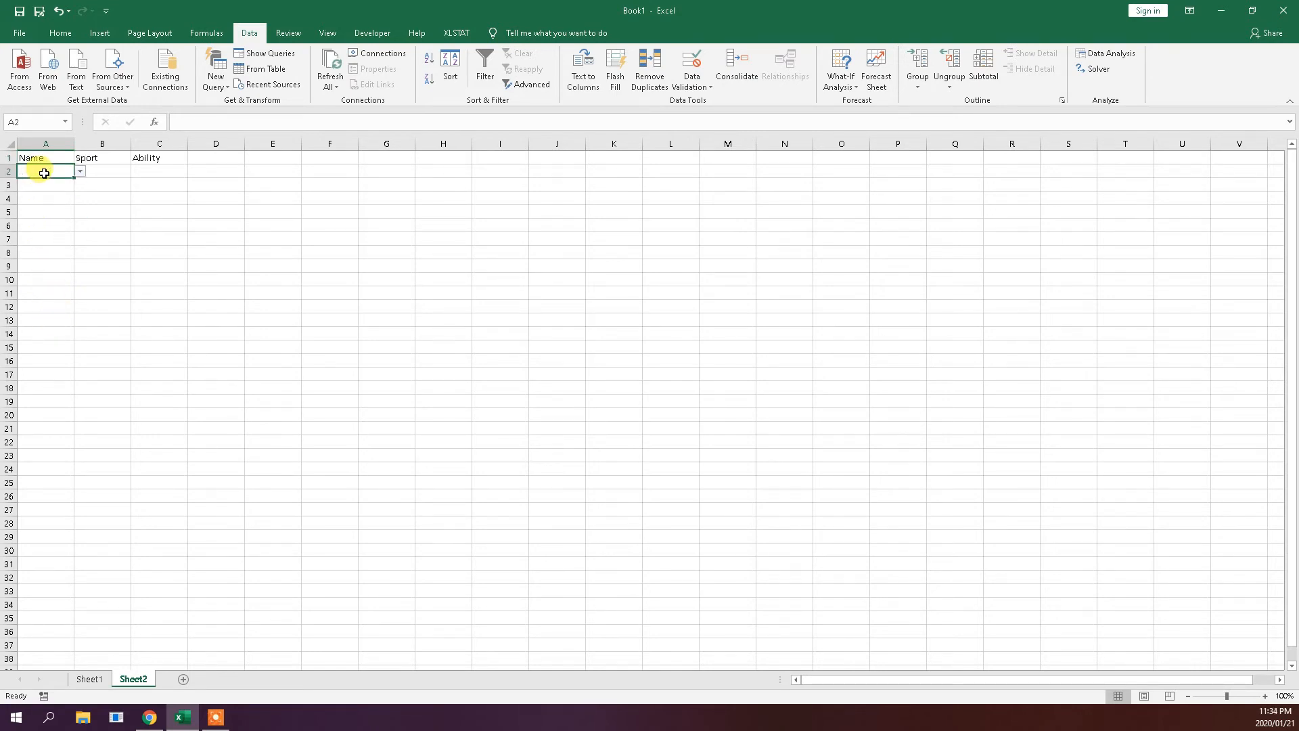
pyautogui.click(80, 171)
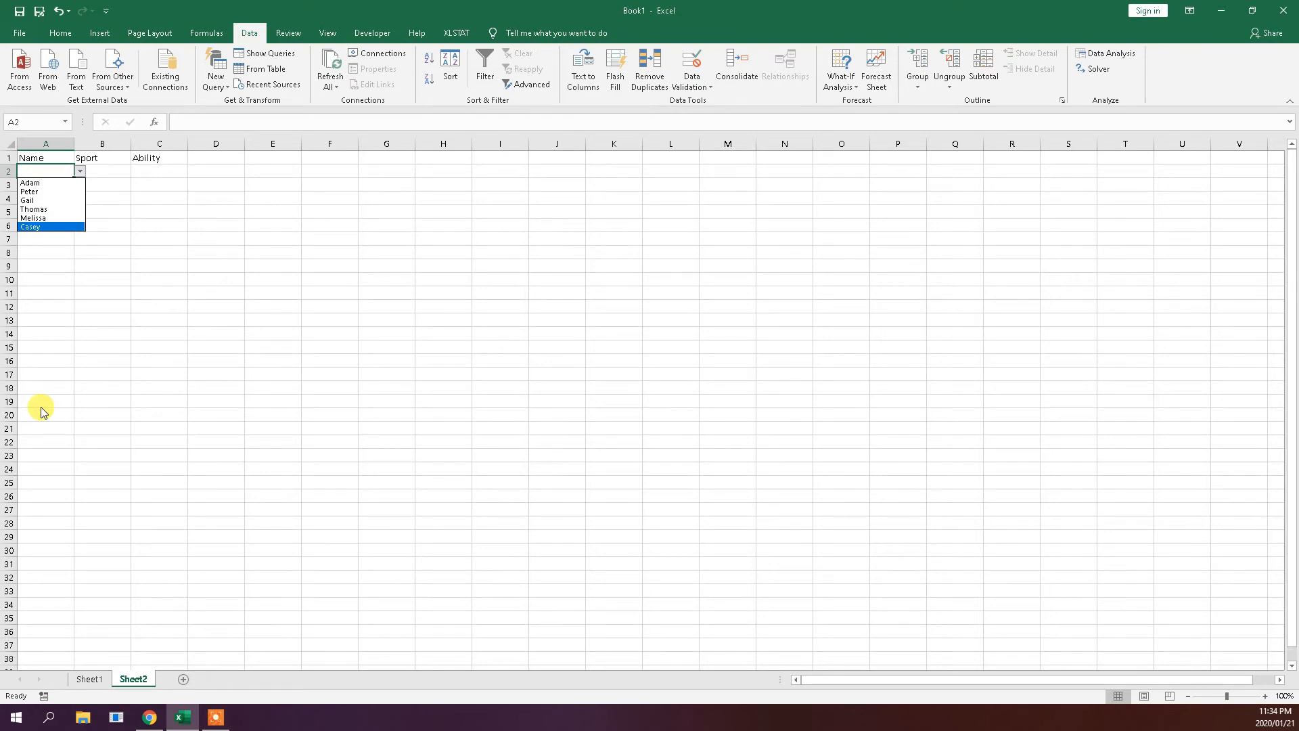
pyautogui.press('Escape')
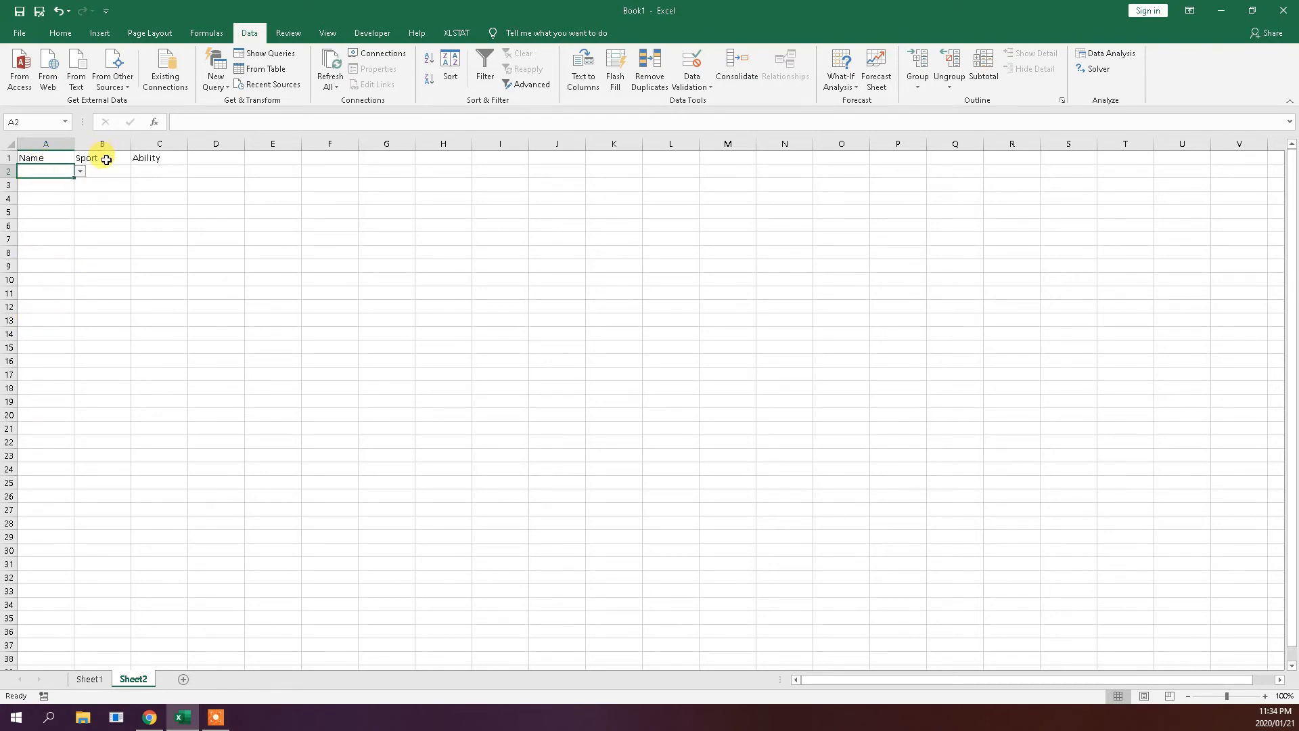
# - Apply list data validation to cells B1:B26 with the source =indirect($B$1), and check the dropdown in B2
pyautogui.click(47, 144)
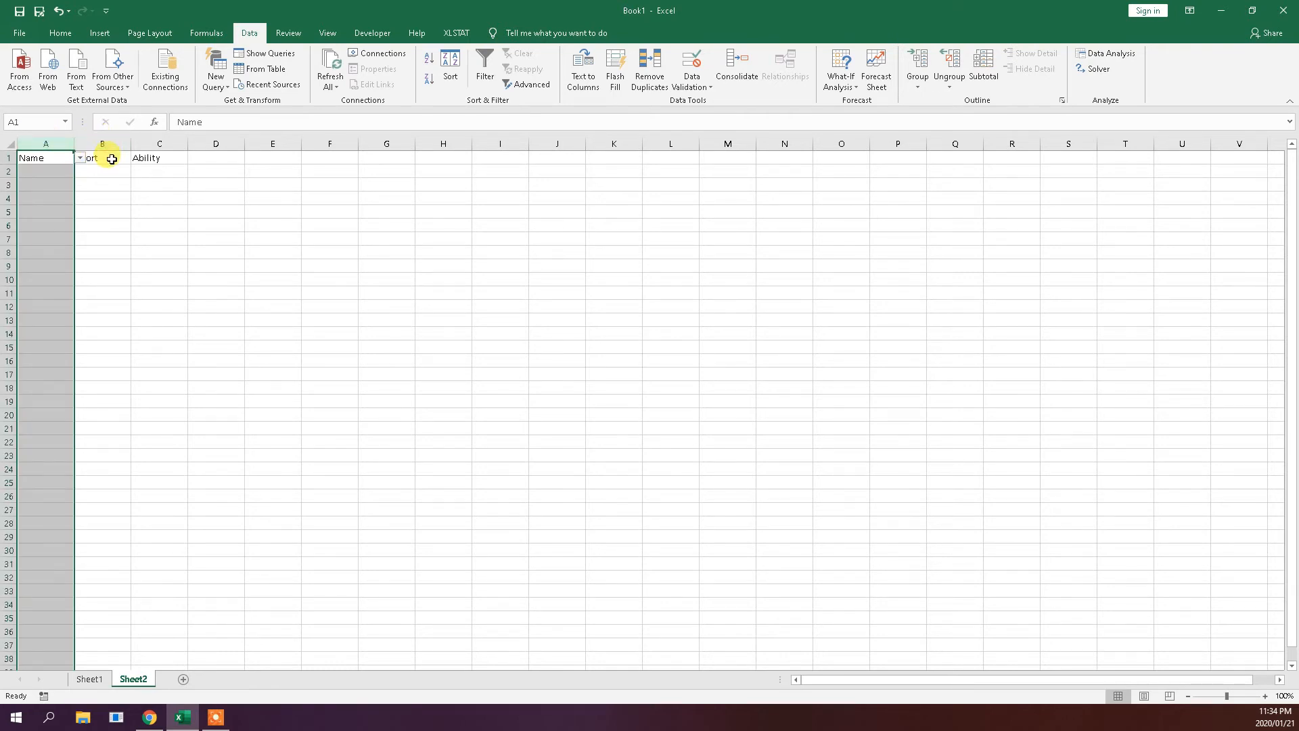
pyautogui.click(117, 169)
pyautogui.moveTo(116, 158); pyautogui.dragTo(121, 500)
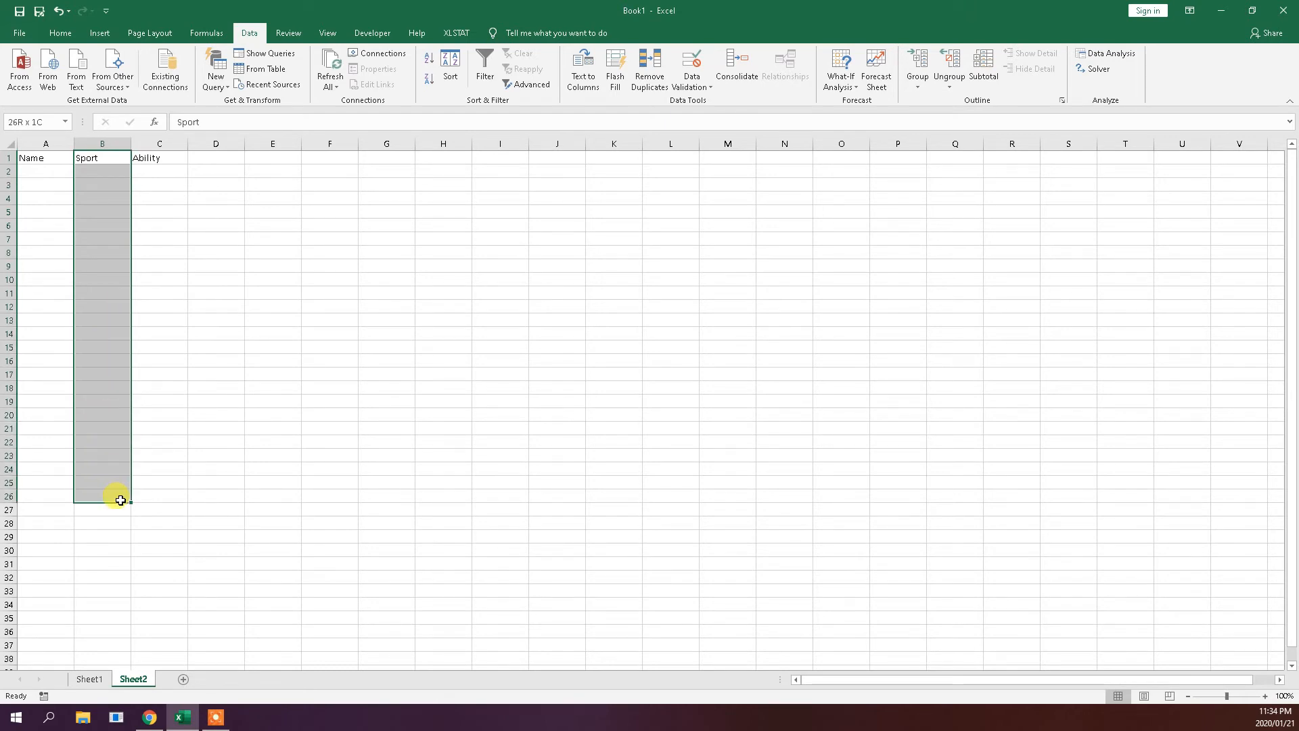
pyautogui.moveTo(120, 500); pyautogui.dragTo(120, 500)
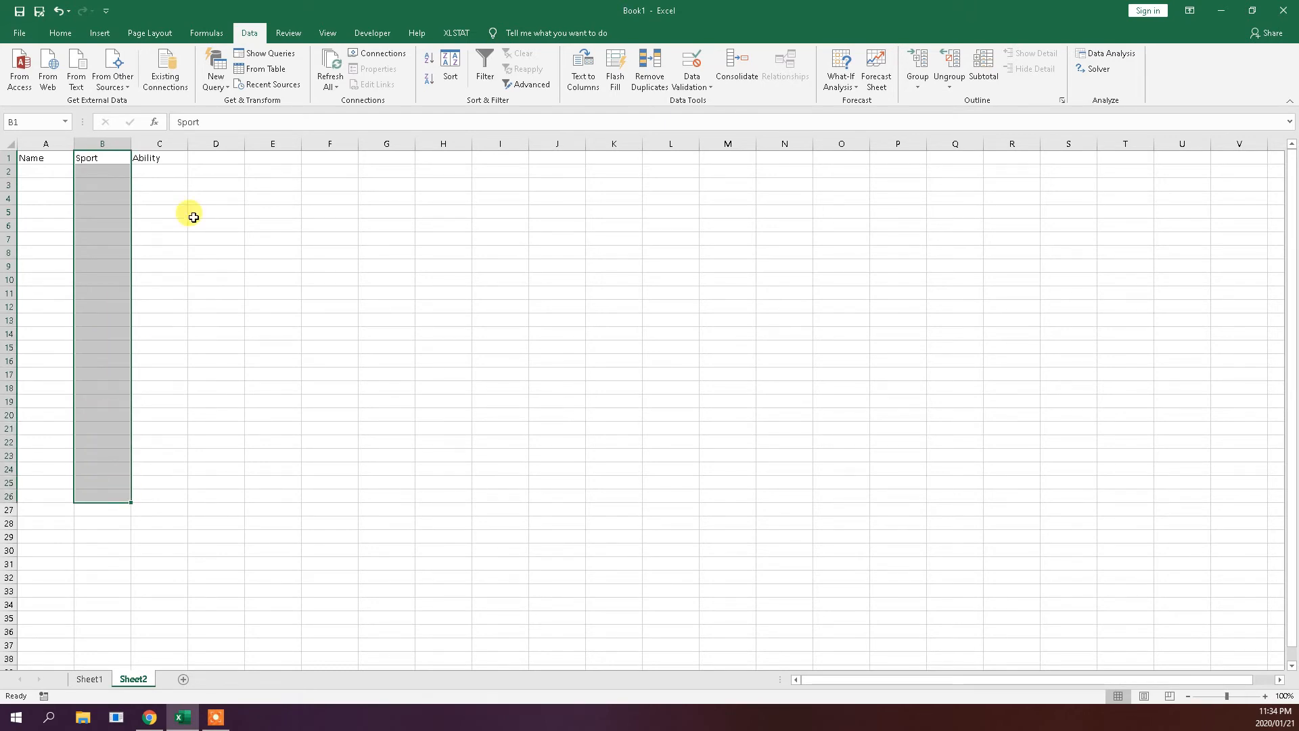
pyautogui.click(691, 61)
pyautogui.click(574, 305)
pyautogui.click(538, 343)
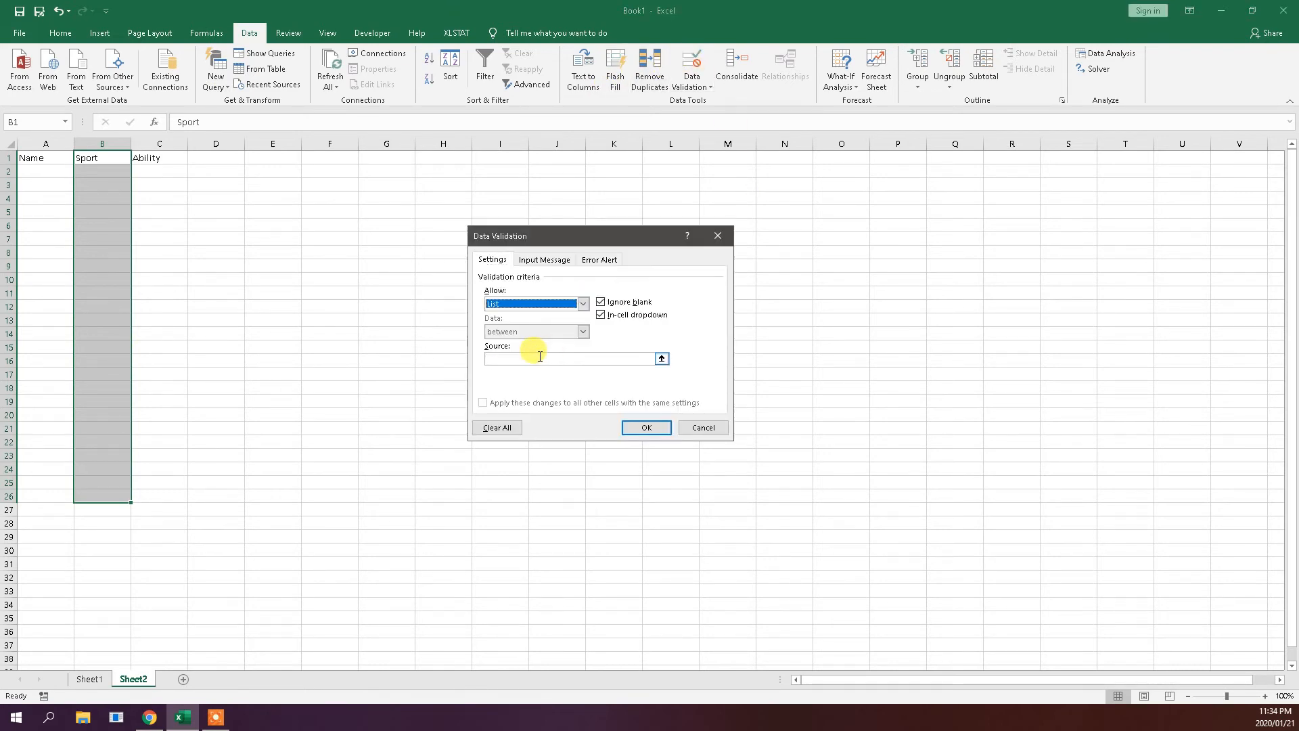
pyautogui.click(540, 357)
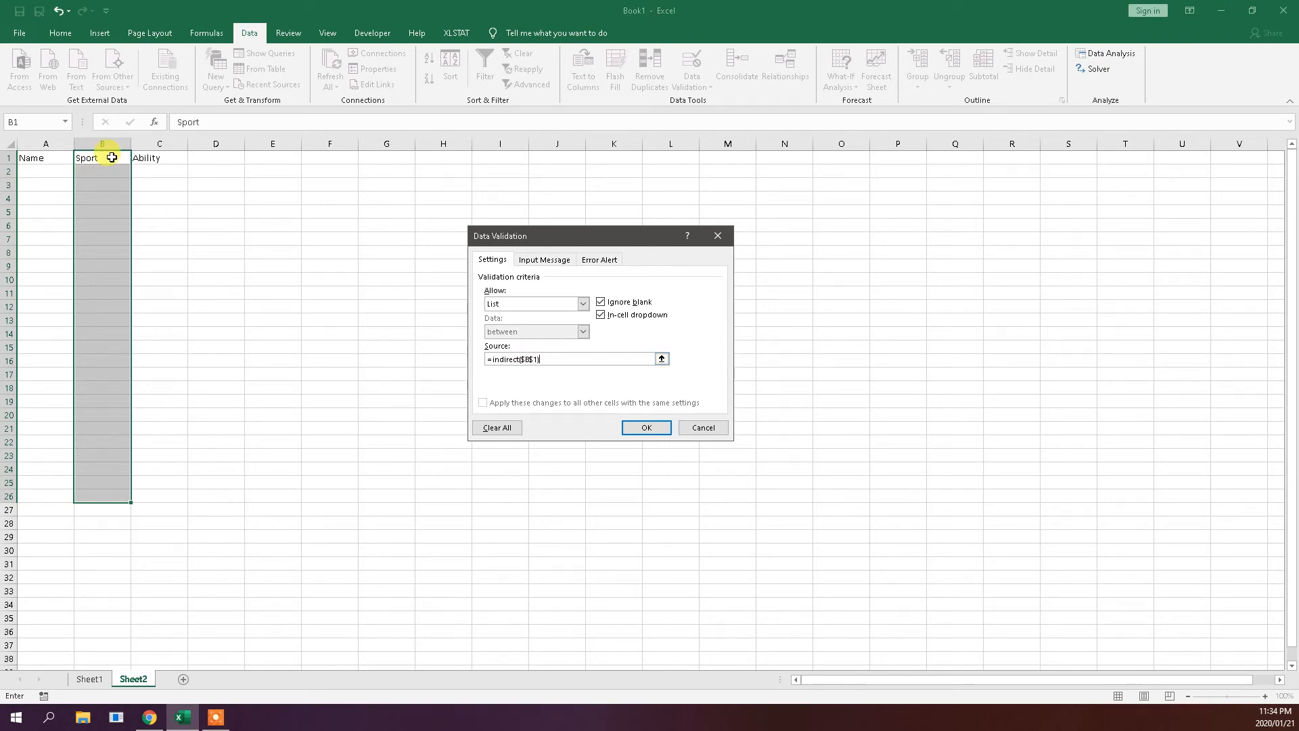
pyautogui.click(637, 433)
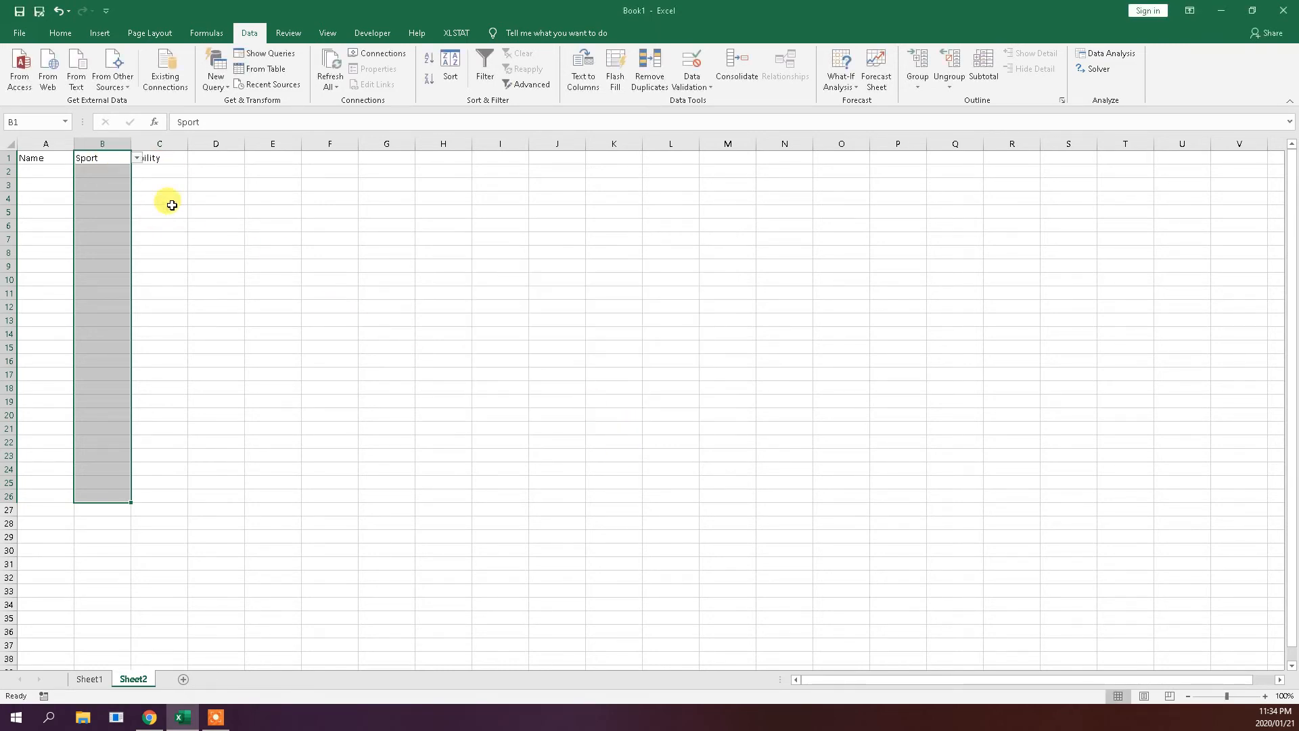
pyautogui.click(111, 170)
pyautogui.click(136, 172)
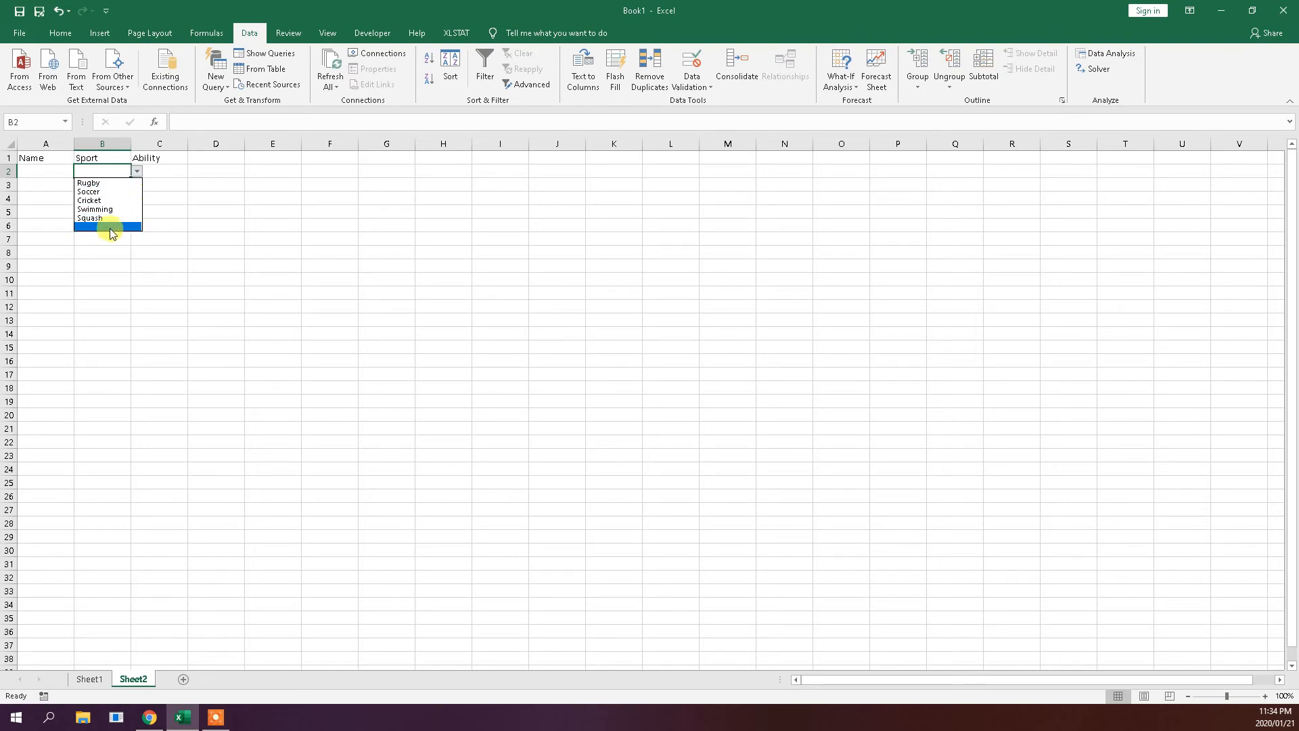
# - Apply list data validation to the whole Ability column C with the source =indirect($C$1)
pyautogui.click(161, 143)
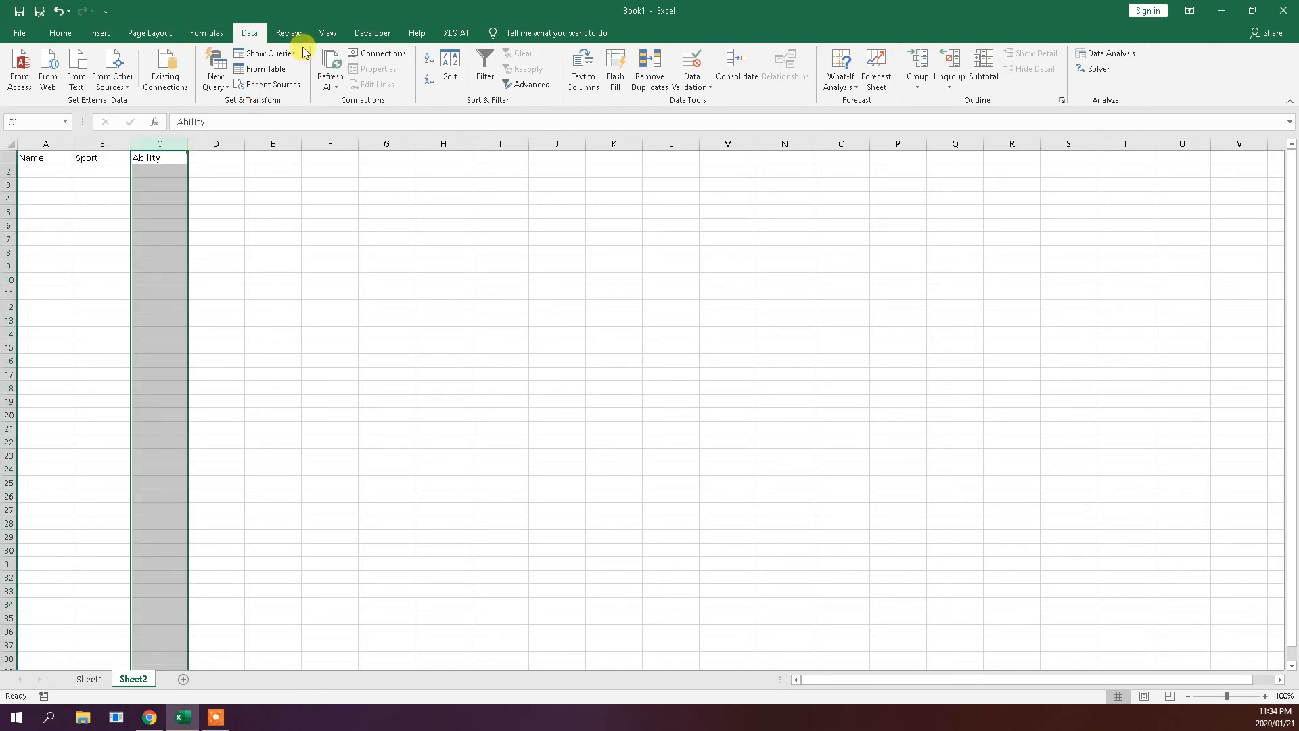
pyautogui.click(695, 66)
pyautogui.click(582, 303)
pyautogui.click(561, 340)
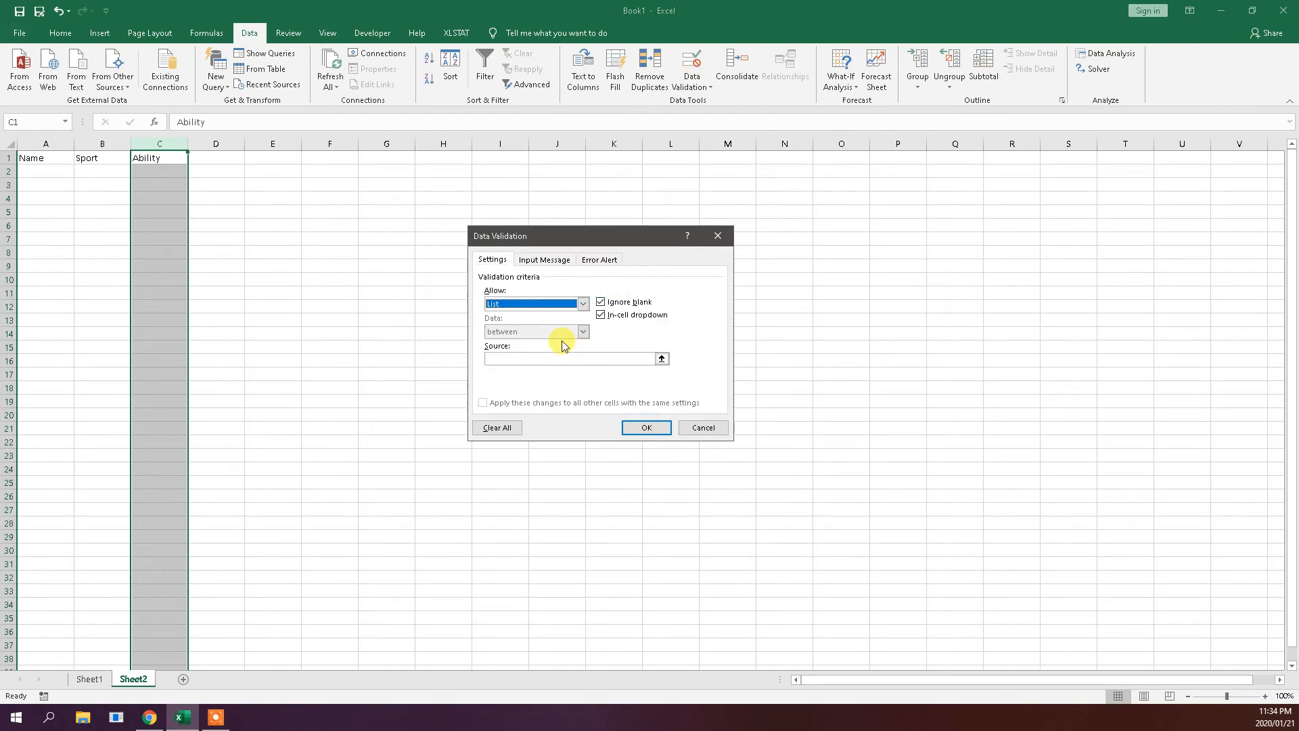
pyautogui.click(549, 359)
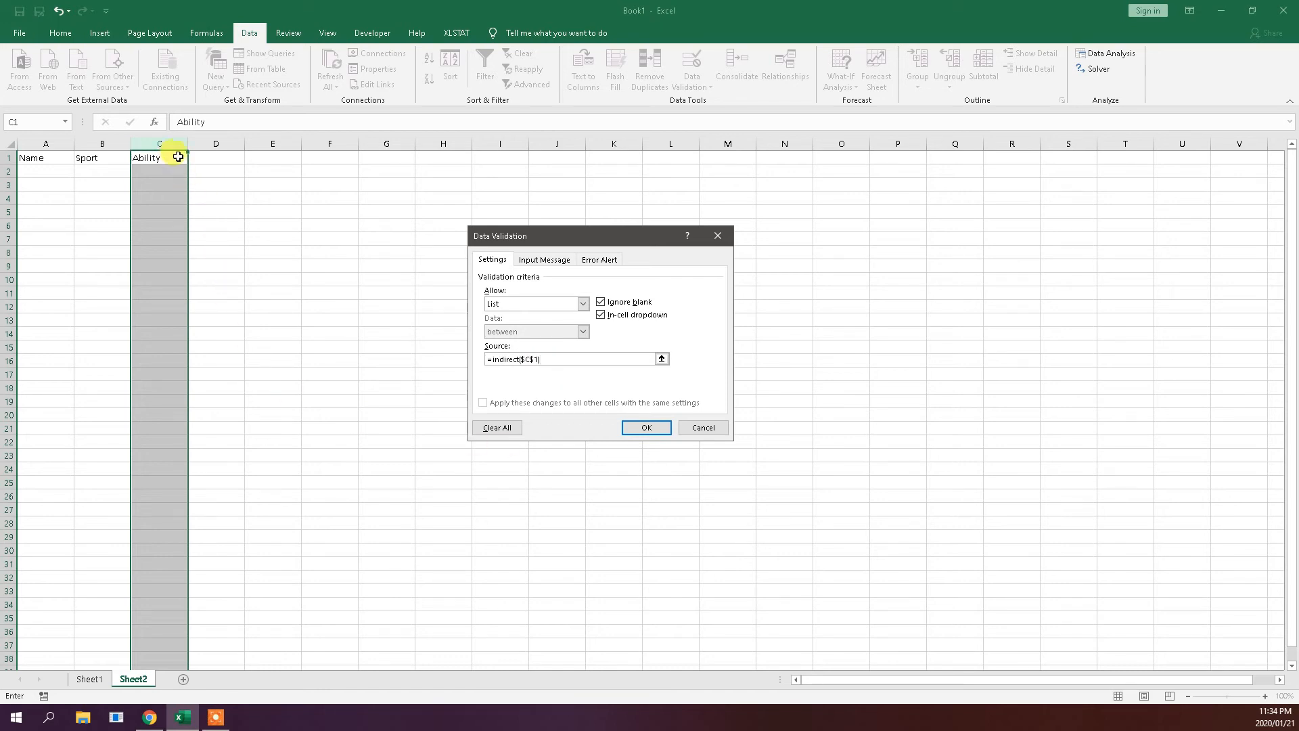
pyautogui.click(648, 427)
# - Check the choices offered by the dropdown list in cell C2 under Ability
pyautogui.click(143, 172)
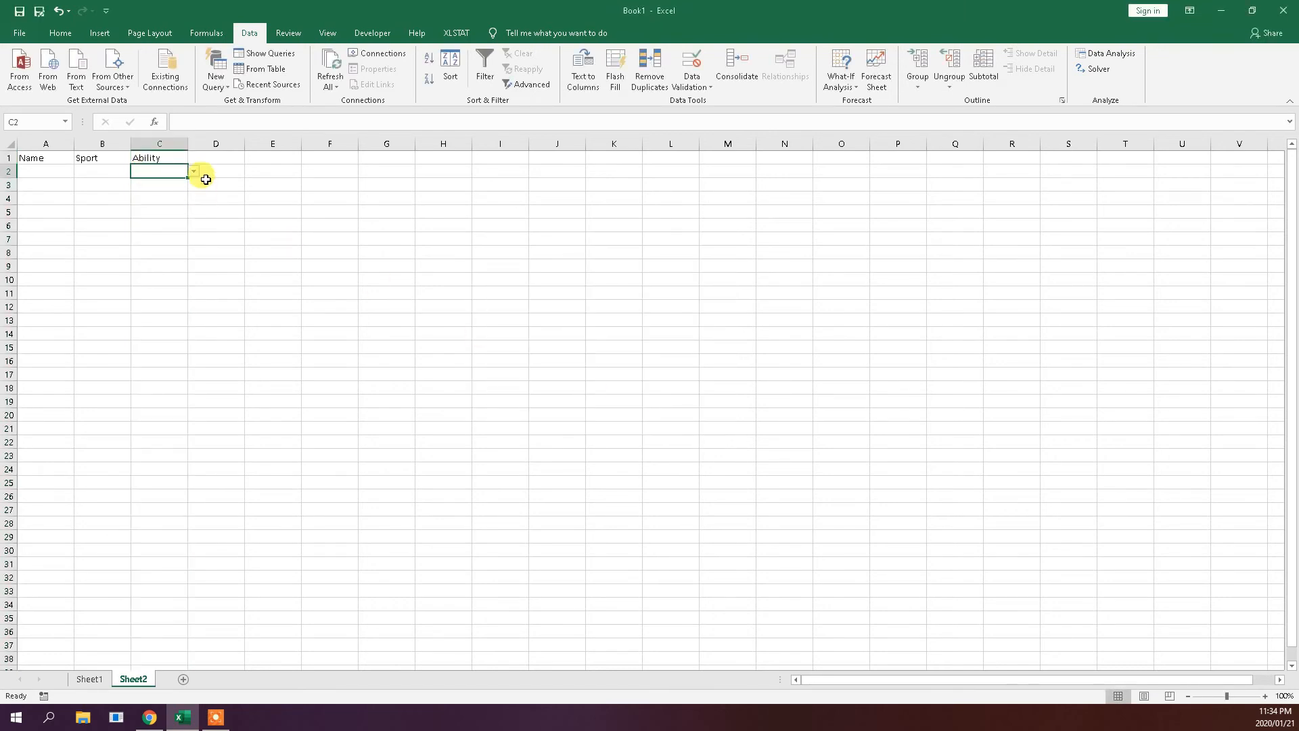
pyautogui.click(195, 170)
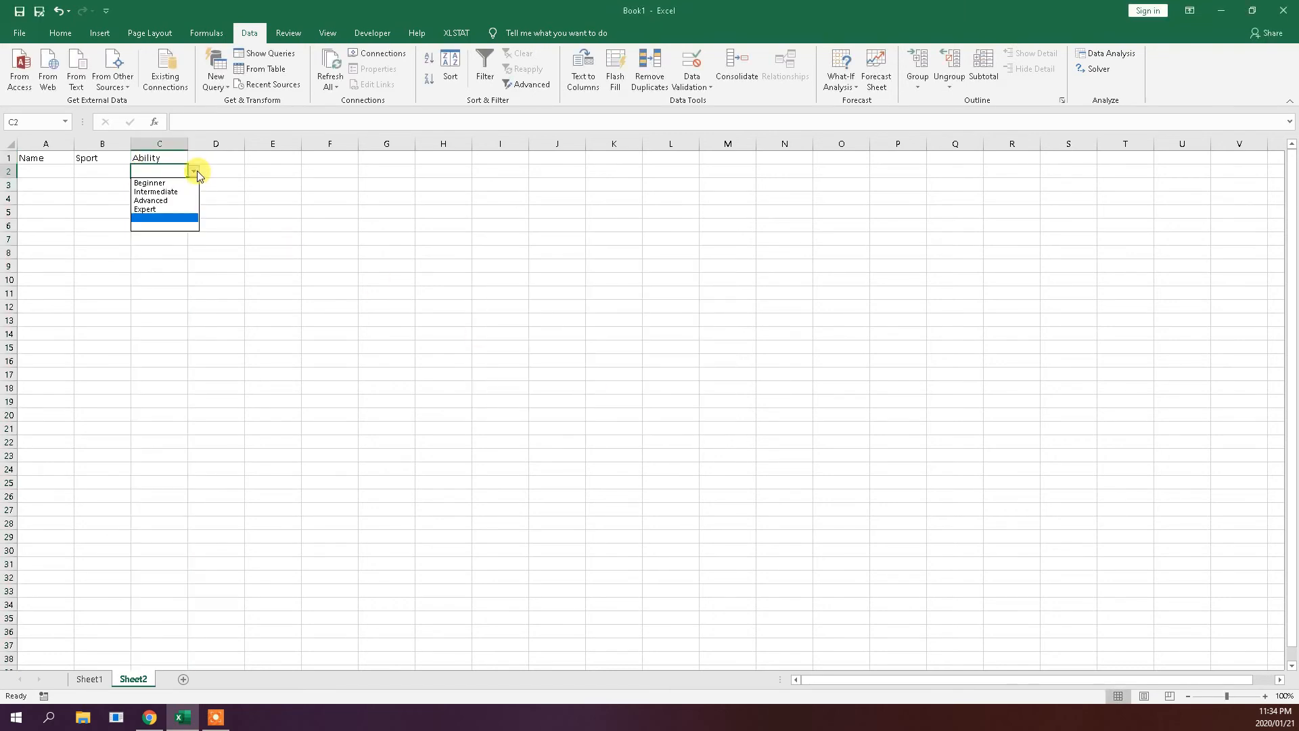
pyautogui.click(179, 219)
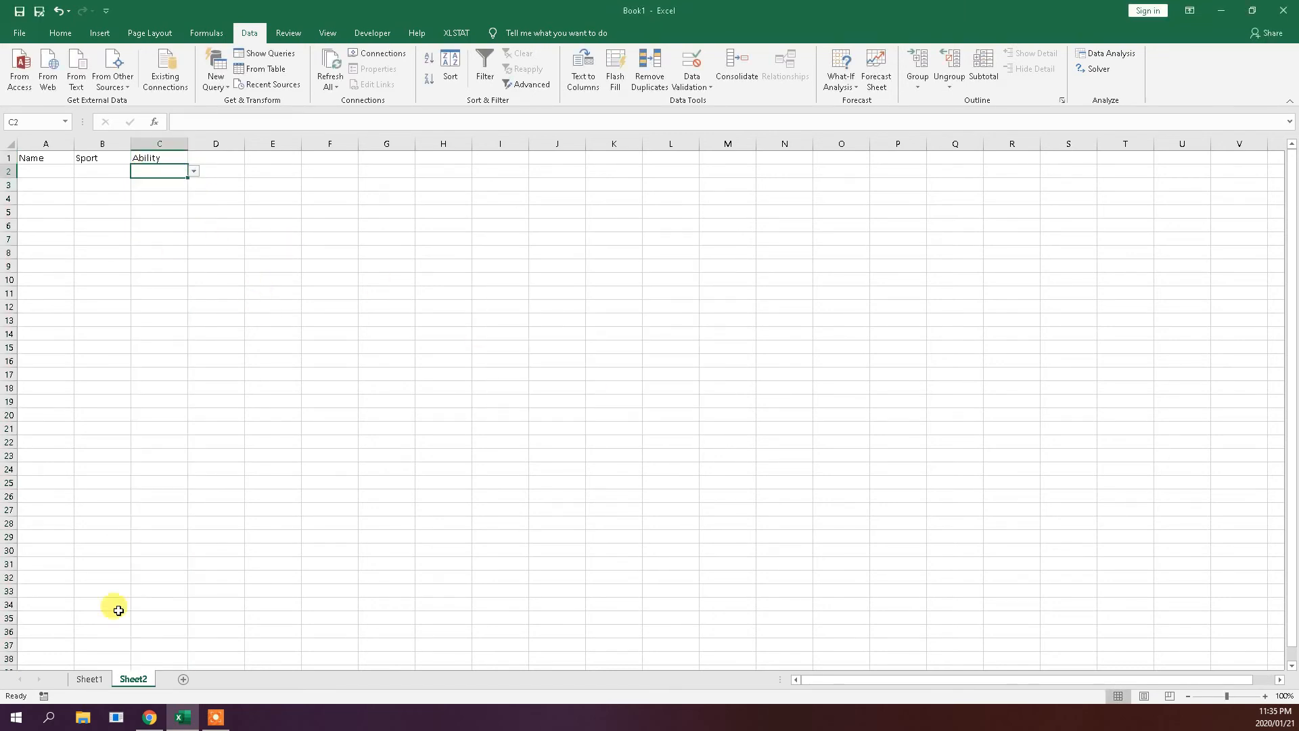
# - Select only the blank cells within A1:C7 on Sheet1 using Go To Special
pyautogui.click(82, 683)
pyautogui.moveTo(48, 155); pyautogui.dragTo(153, 238)
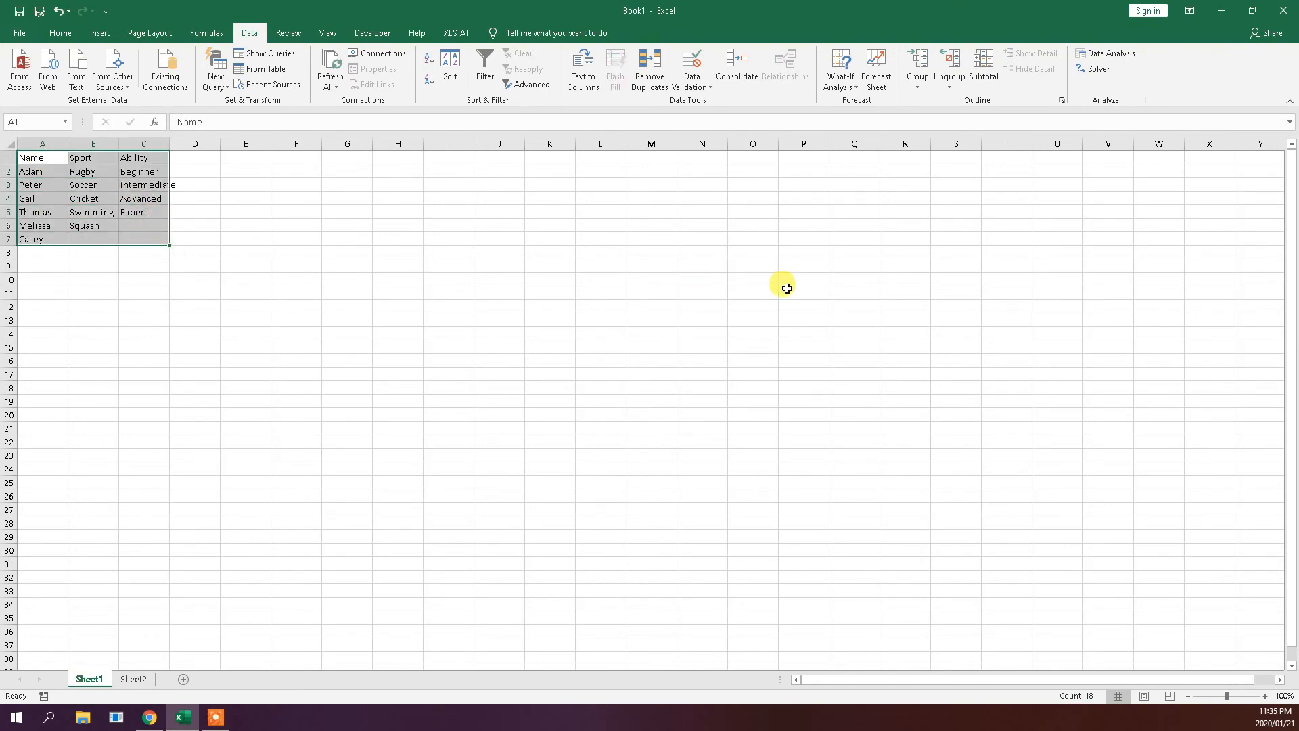
pyautogui.press('F5')
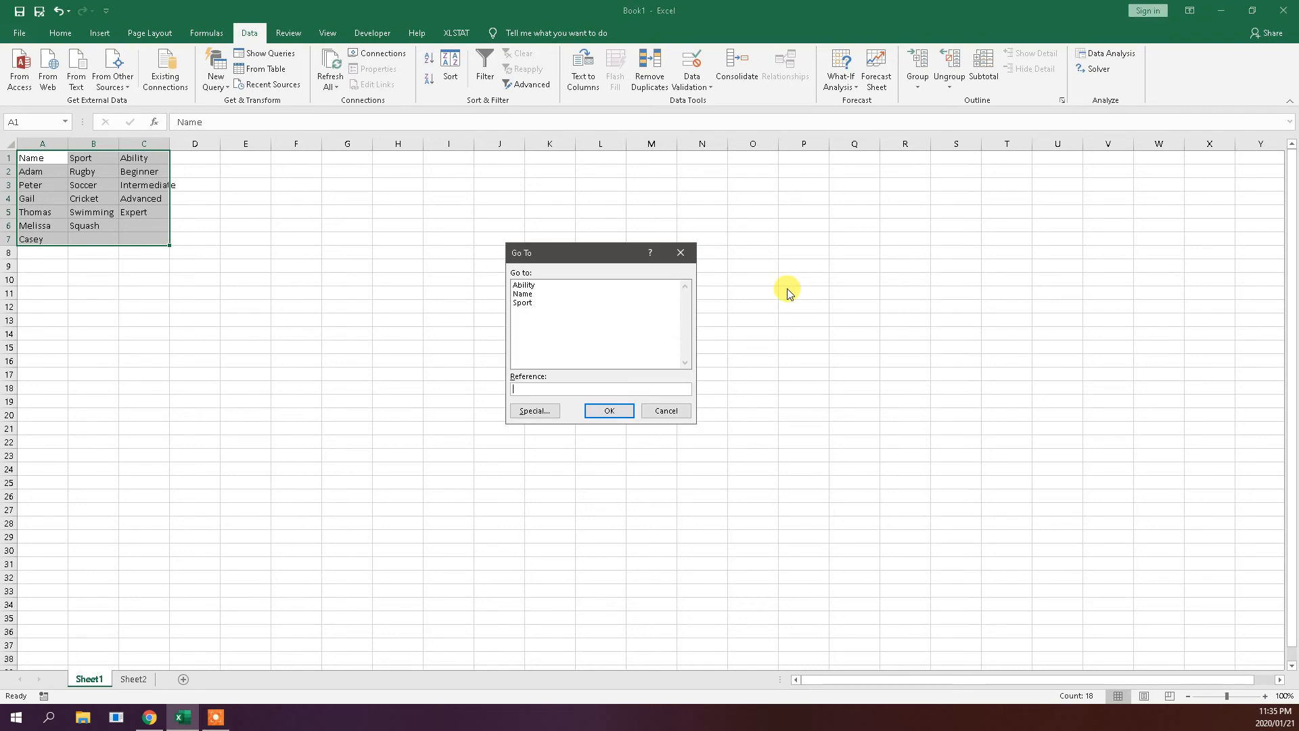
pyautogui.moveTo(601, 258); pyautogui.dragTo(570, 221)
pyautogui.click(504, 374)
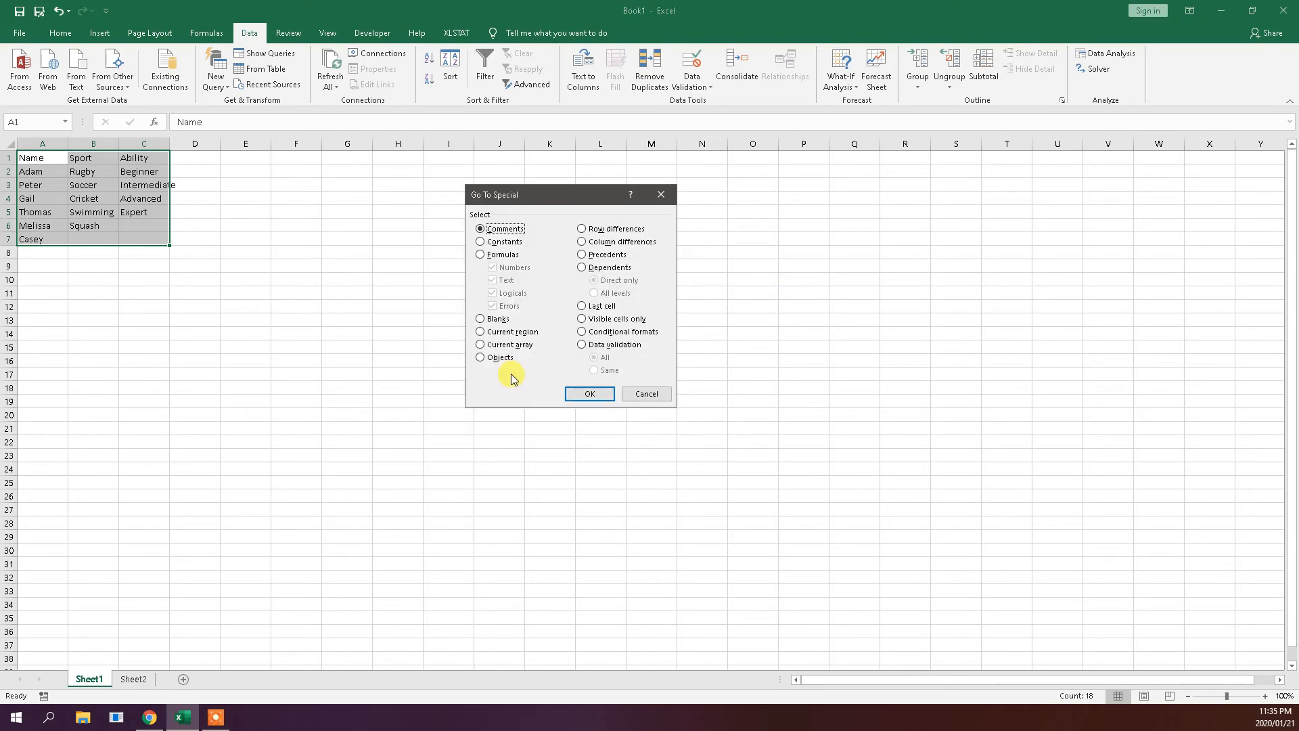
pyautogui.click(481, 321)
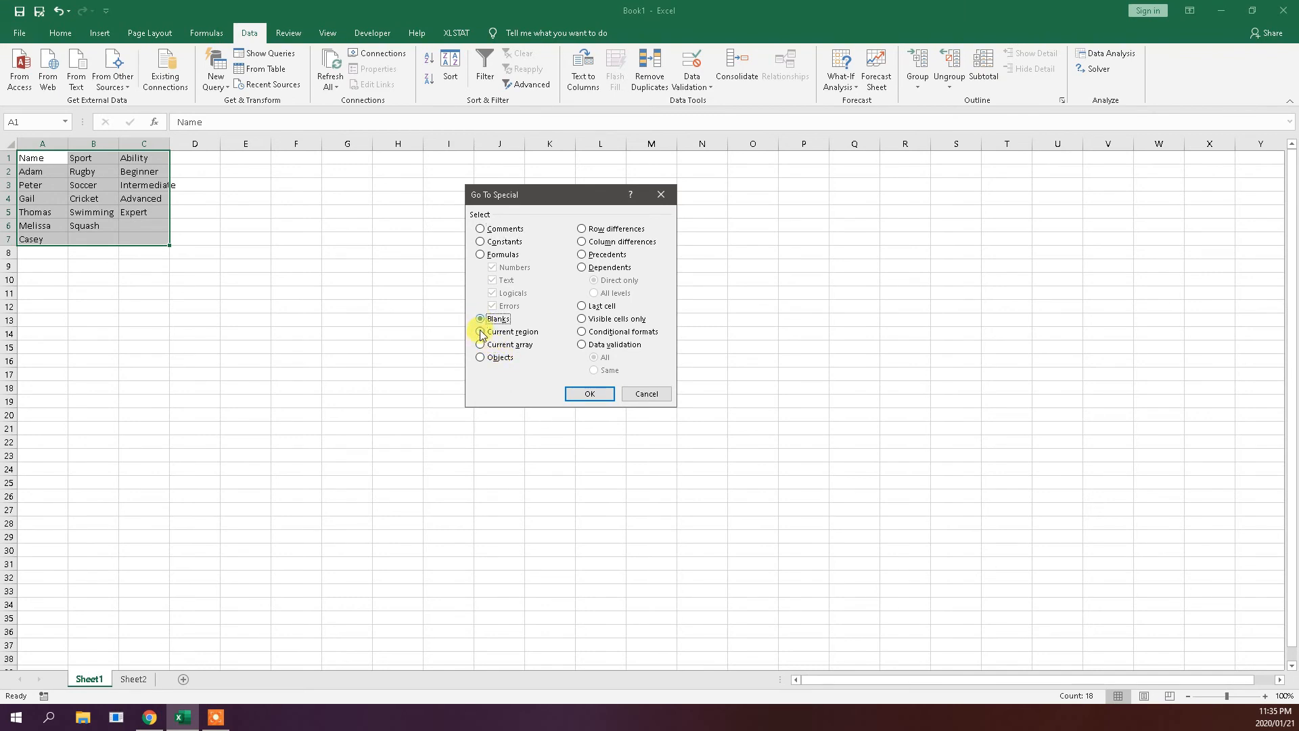
pyautogui.click(587, 395)
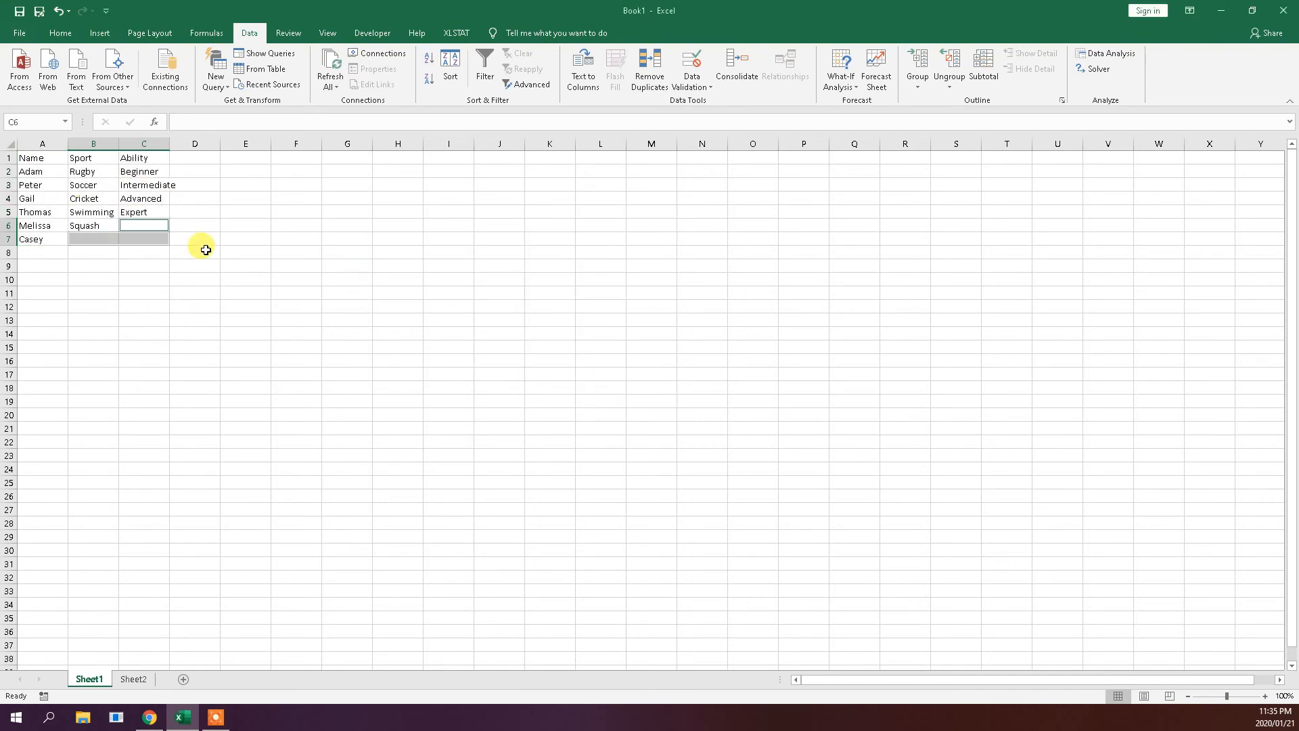
# - Delete the selected blank cells under Sport and Ability, shifting the remaining cells up
pyautogui.rightClick(146, 239)
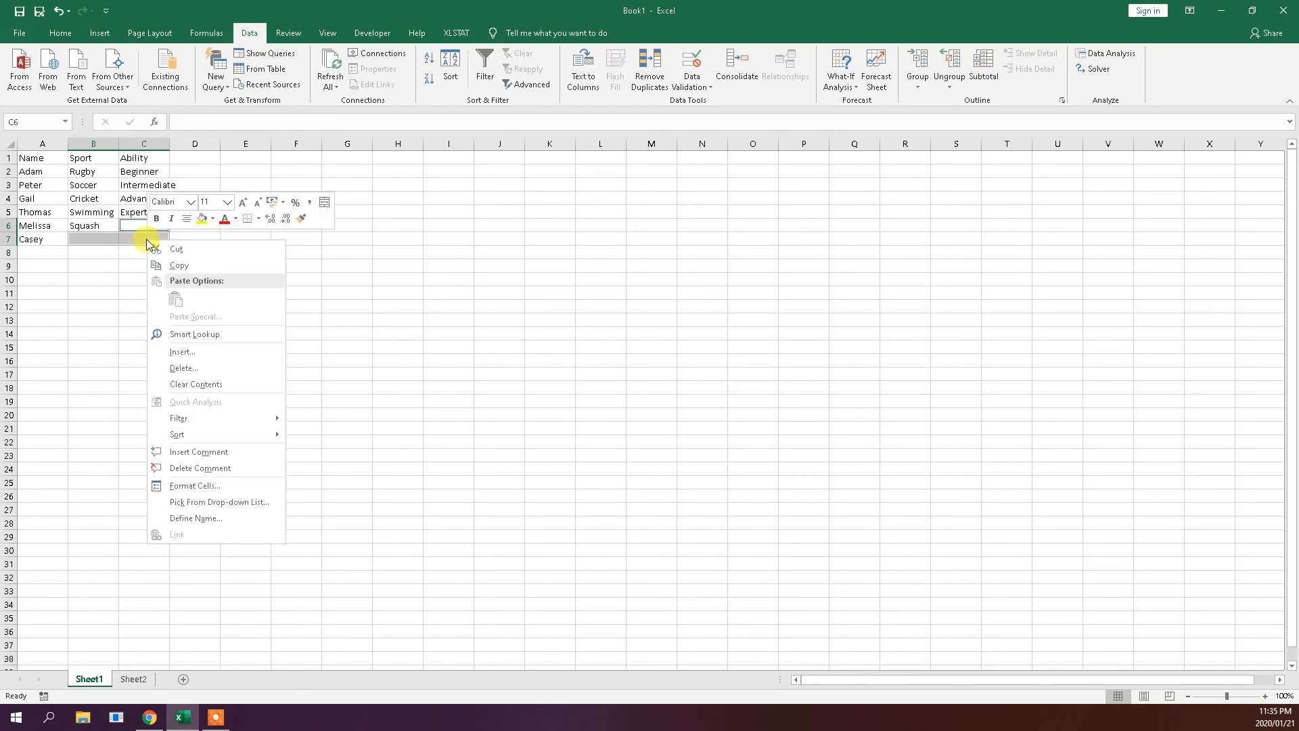
pyautogui.click(210, 368)
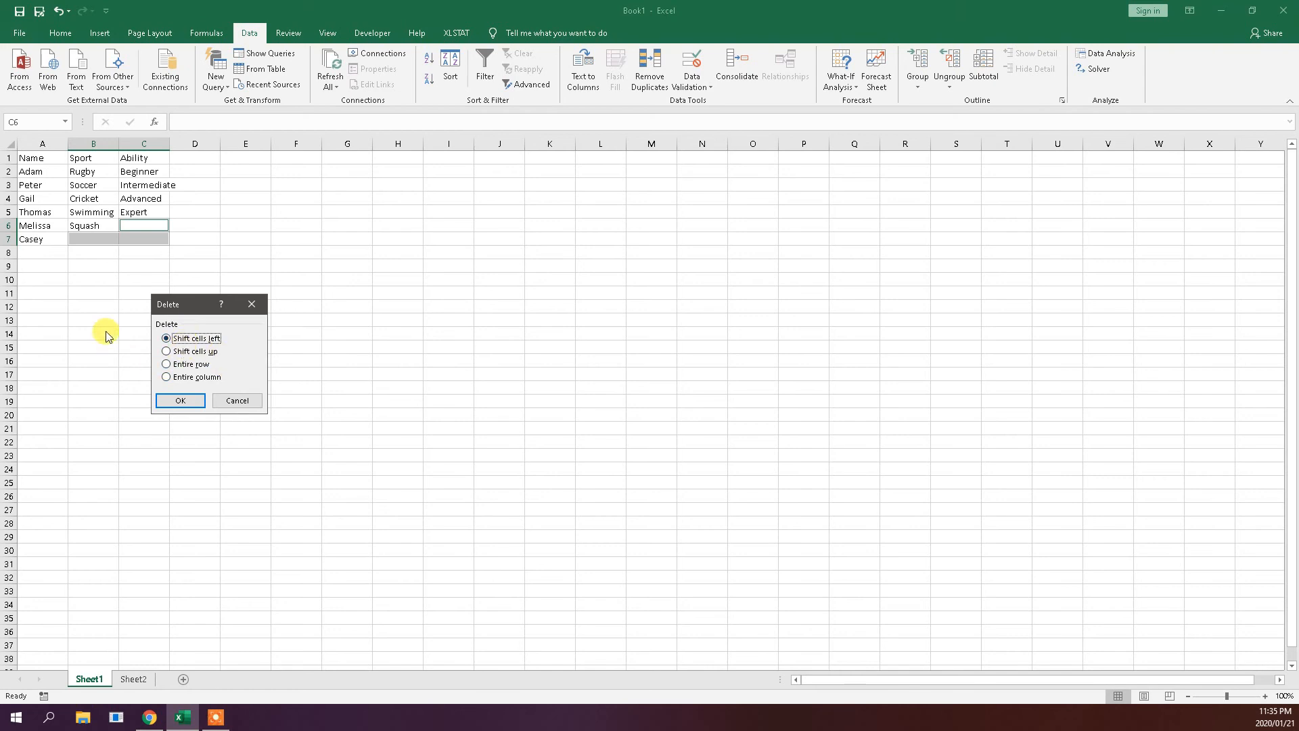
pyautogui.click(189, 352)
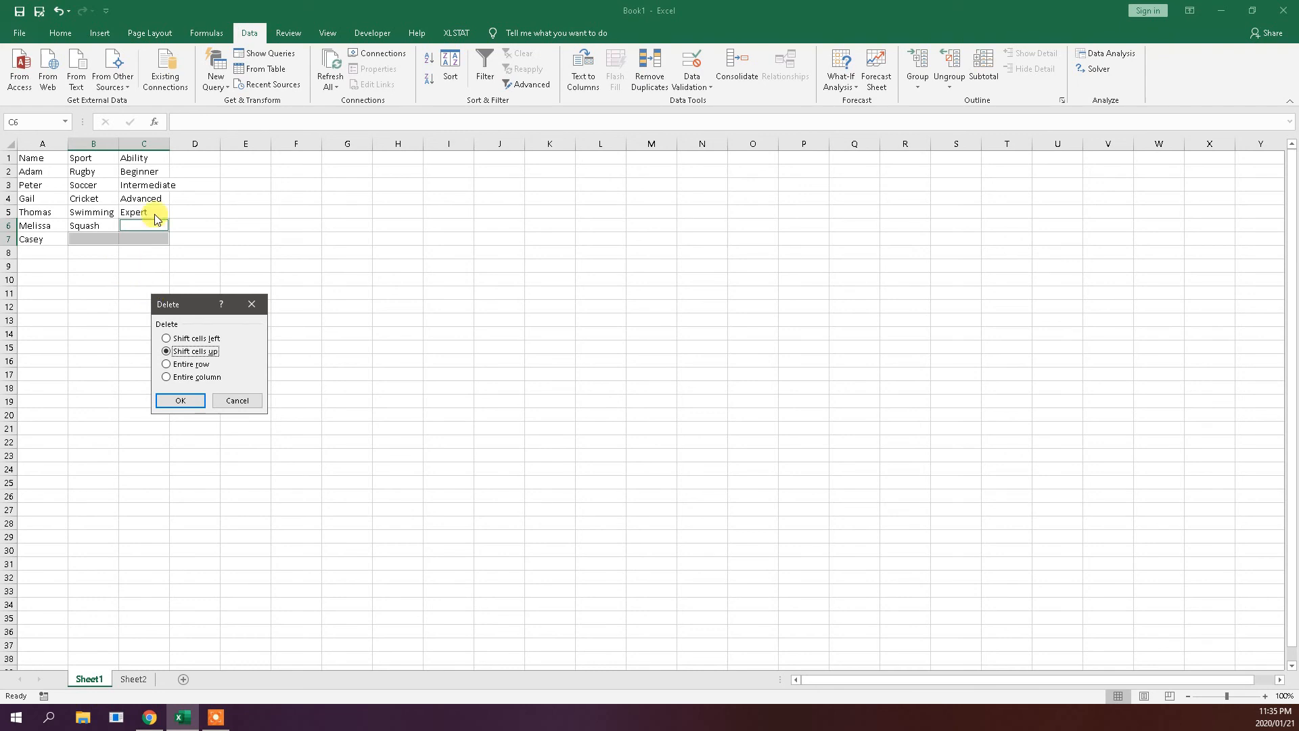
pyautogui.click(189, 403)
pyautogui.click(194, 387)
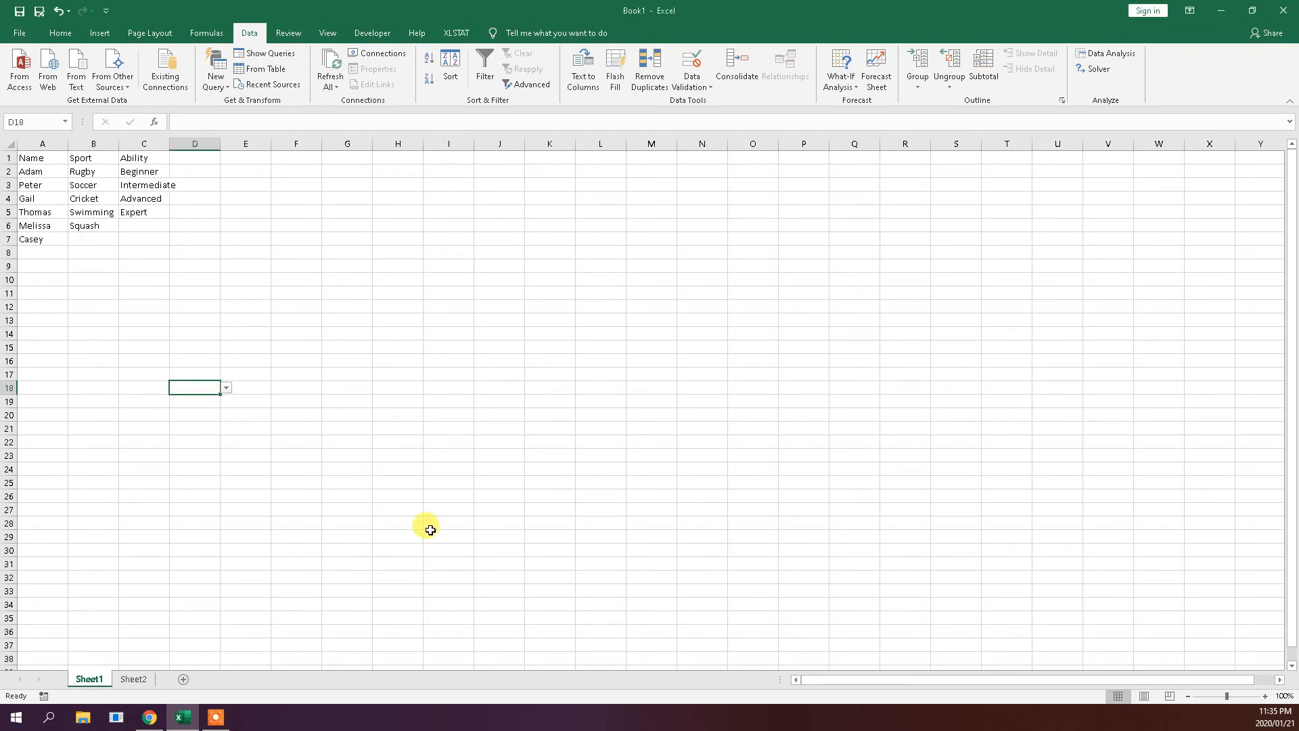
# - Check the choices offered by the dropdown lists in cells C2 and B2 on Sheet2
pyautogui.click(133, 679)
pyautogui.click(194, 170)
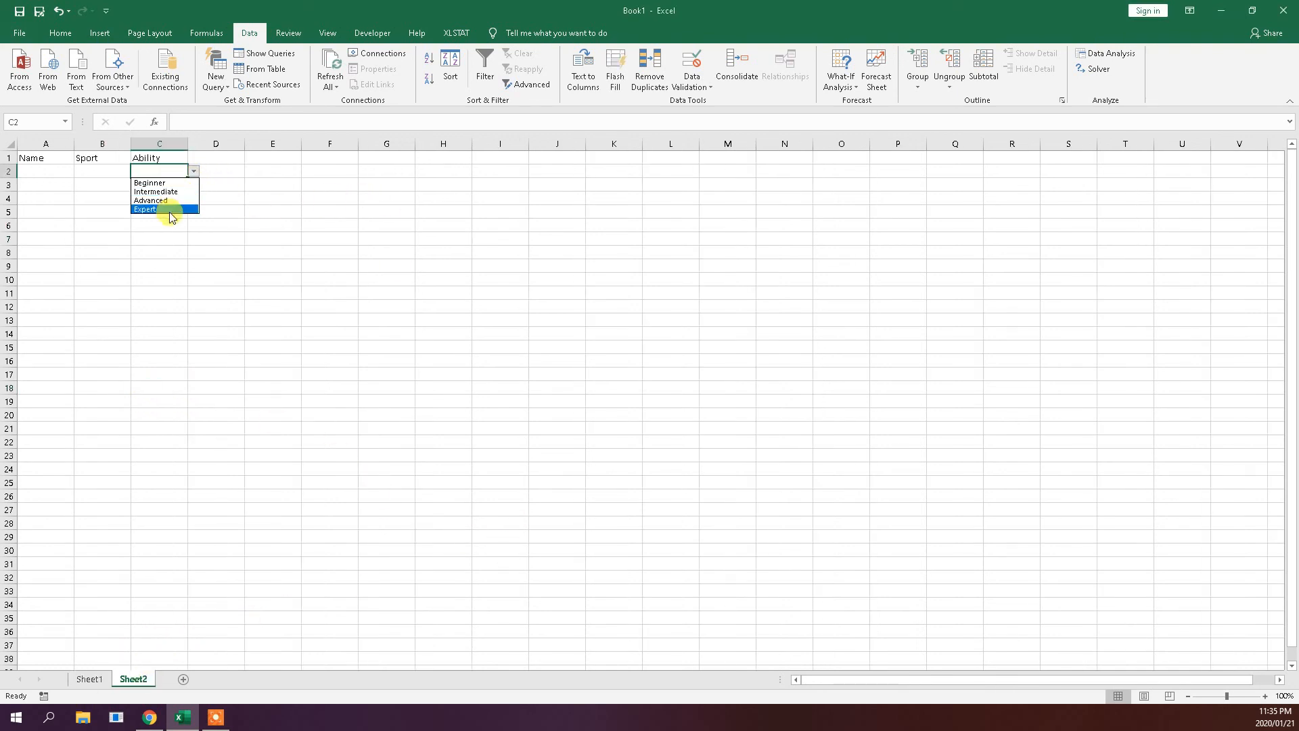
pyautogui.press('Escape')
pyautogui.click(117, 170)
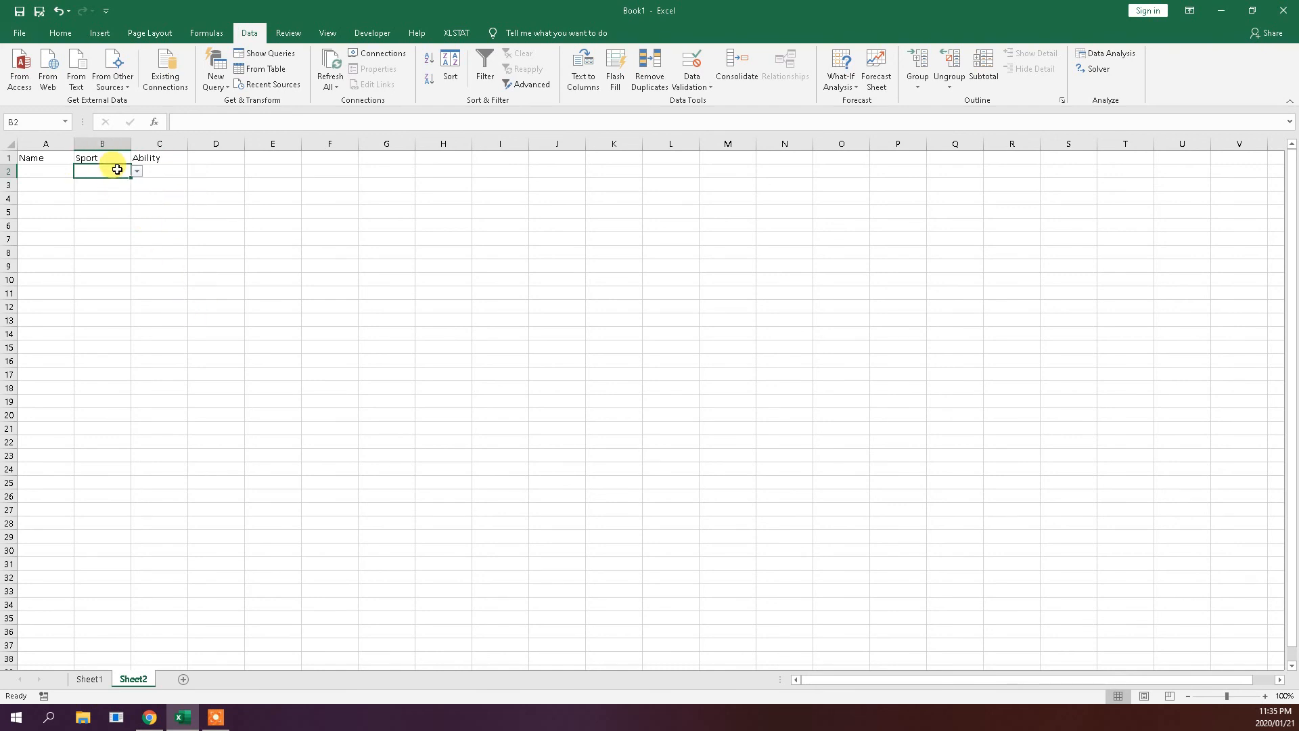
pyautogui.click(136, 171)
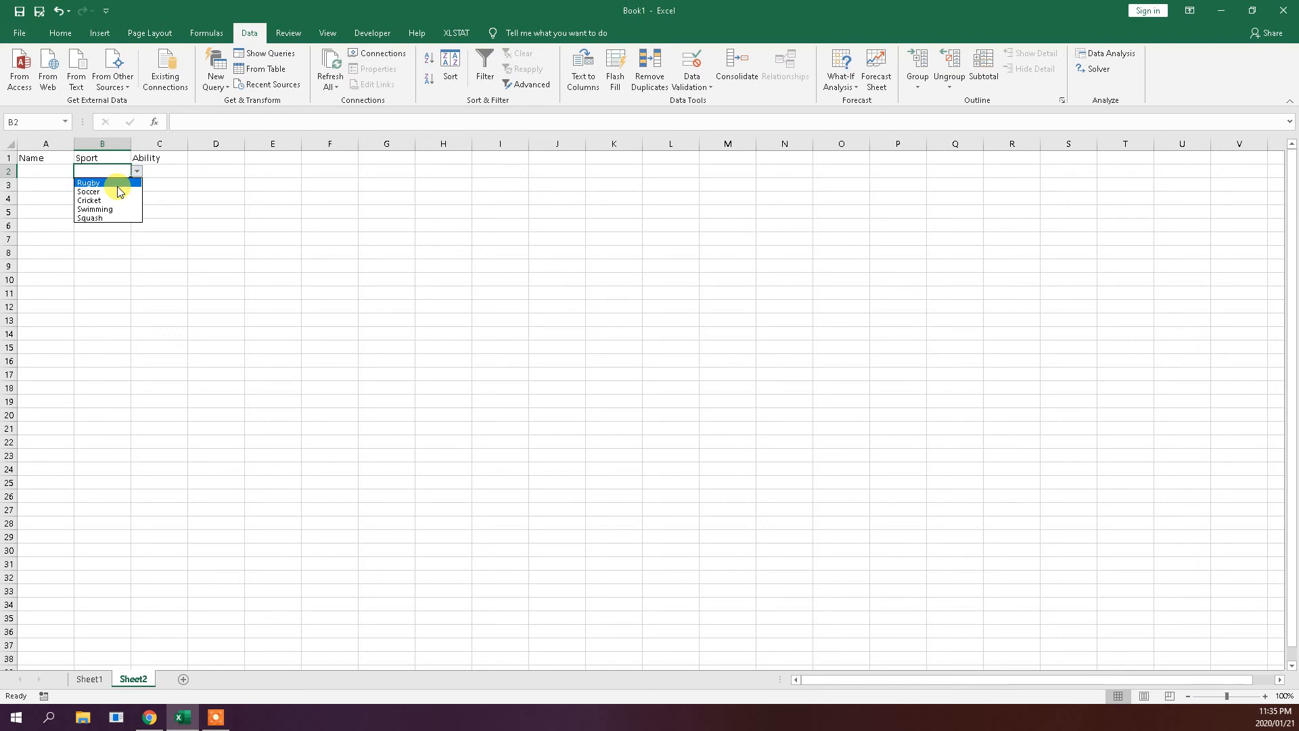
# - Fill row 2 from its dropdown lists with the second listed name, the sport Cricket and the ability Beginner
pyautogui.click(43, 170)
pyautogui.click(61, 171)
pyautogui.click(80, 172)
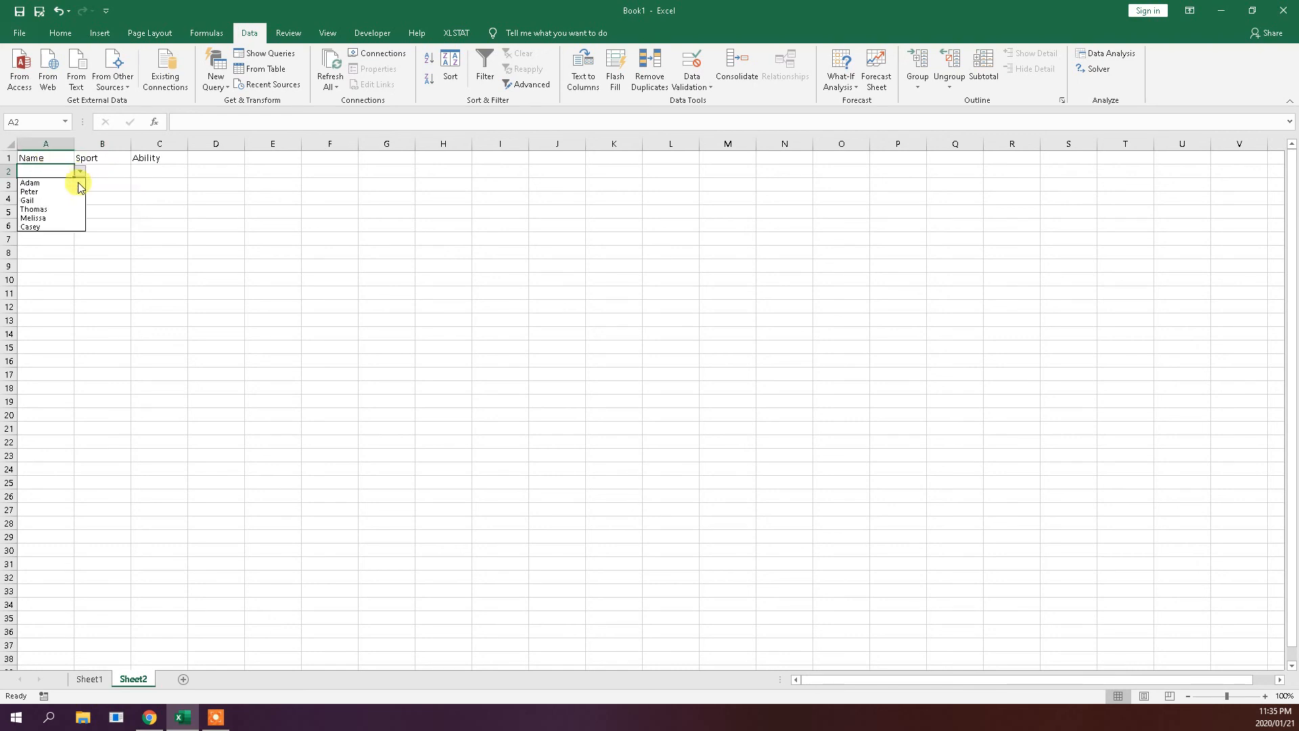
pyautogui.click(65, 191)
pyautogui.click(115, 170)
pyautogui.click(144, 171)
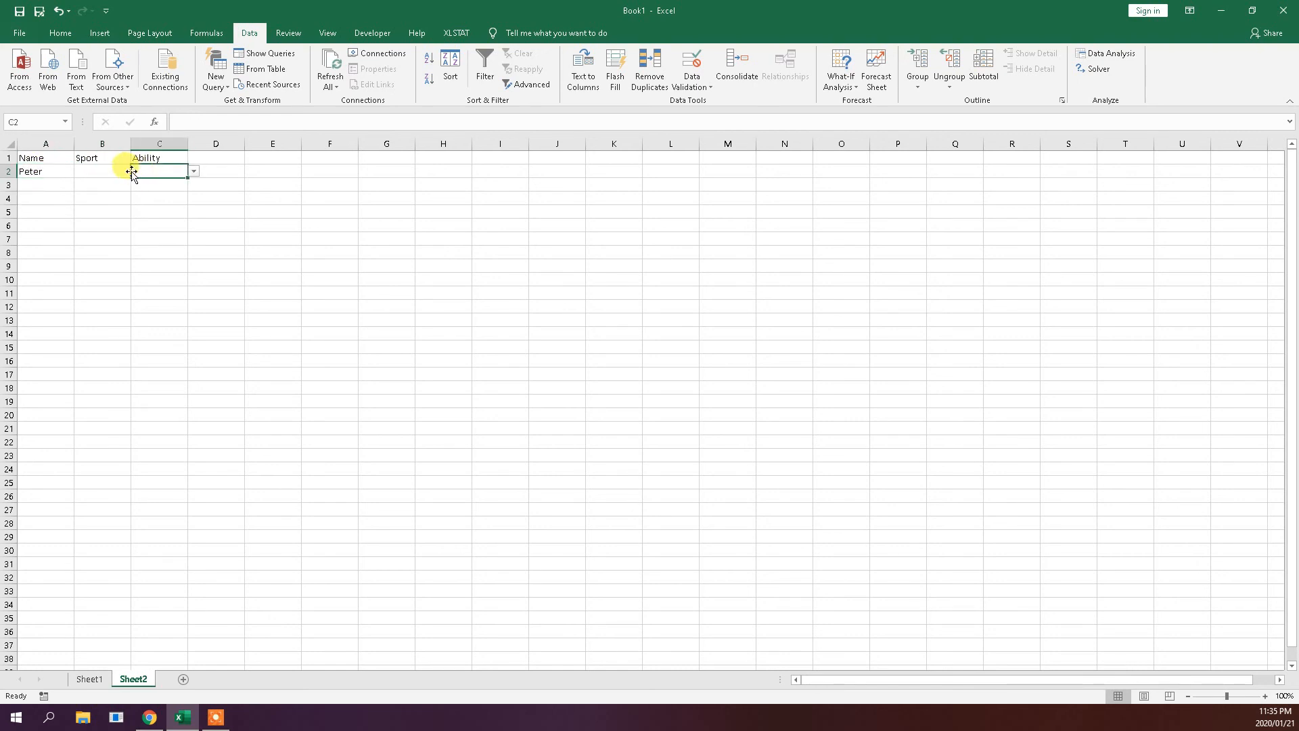
pyautogui.click(123, 171)
pyautogui.click(137, 171)
pyautogui.click(126, 203)
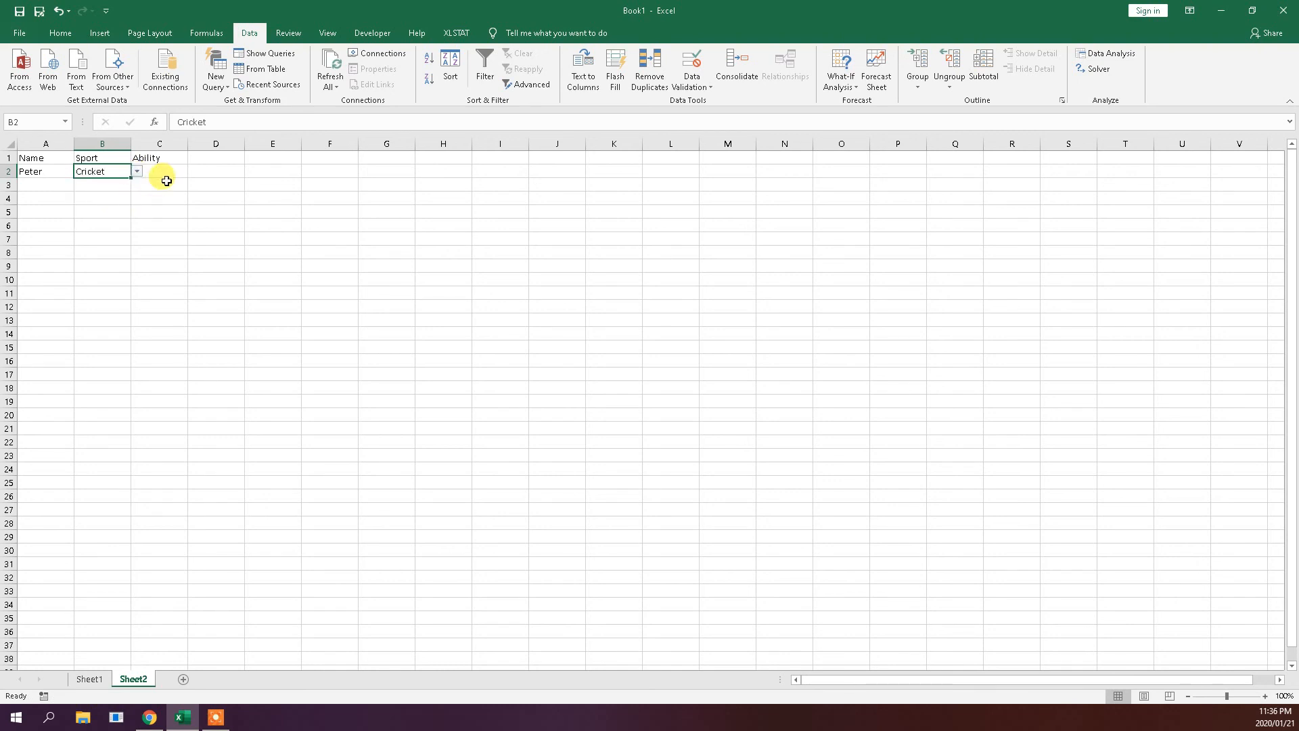
pyautogui.click(170, 173)
pyautogui.click(194, 171)
pyautogui.click(187, 183)
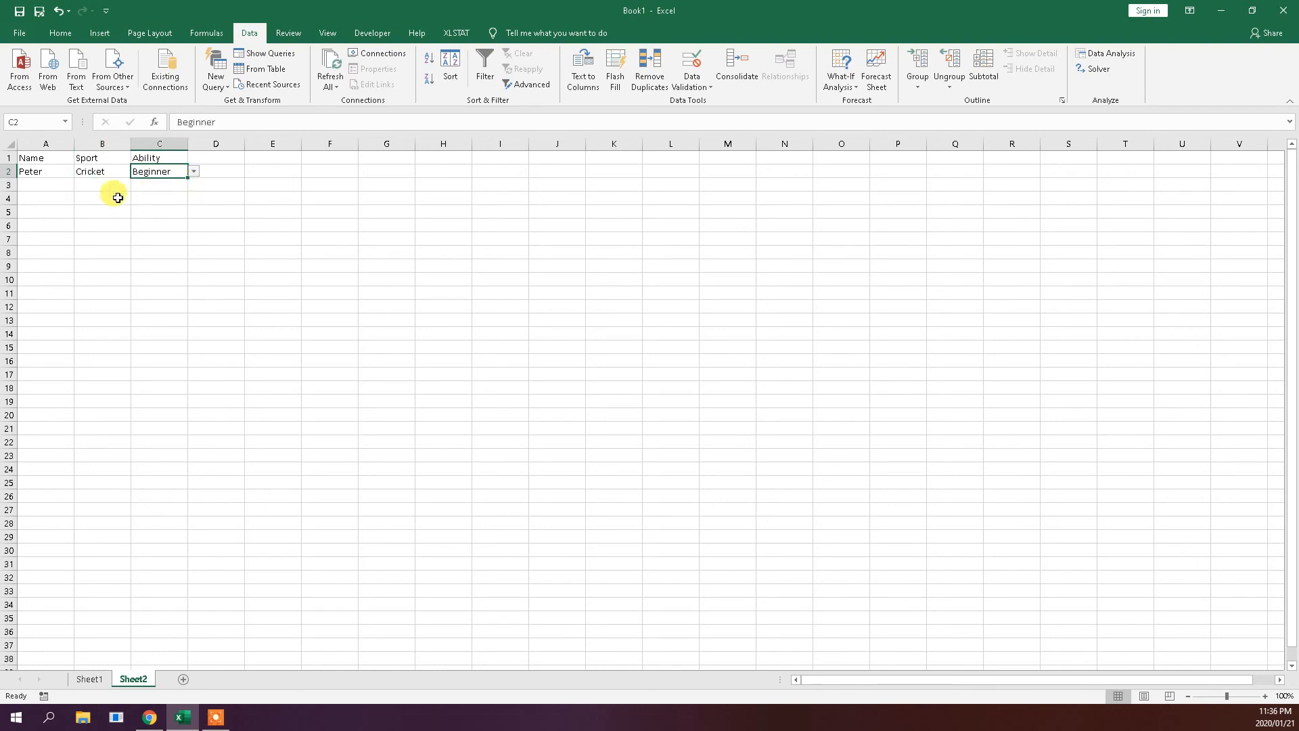
# - Fill row 3 from its dropdown lists with the fifth listed name, the sport Swimming and the ability Expert
pyautogui.click(64, 184)
pyautogui.click(80, 185)
pyautogui.click(75, 231)
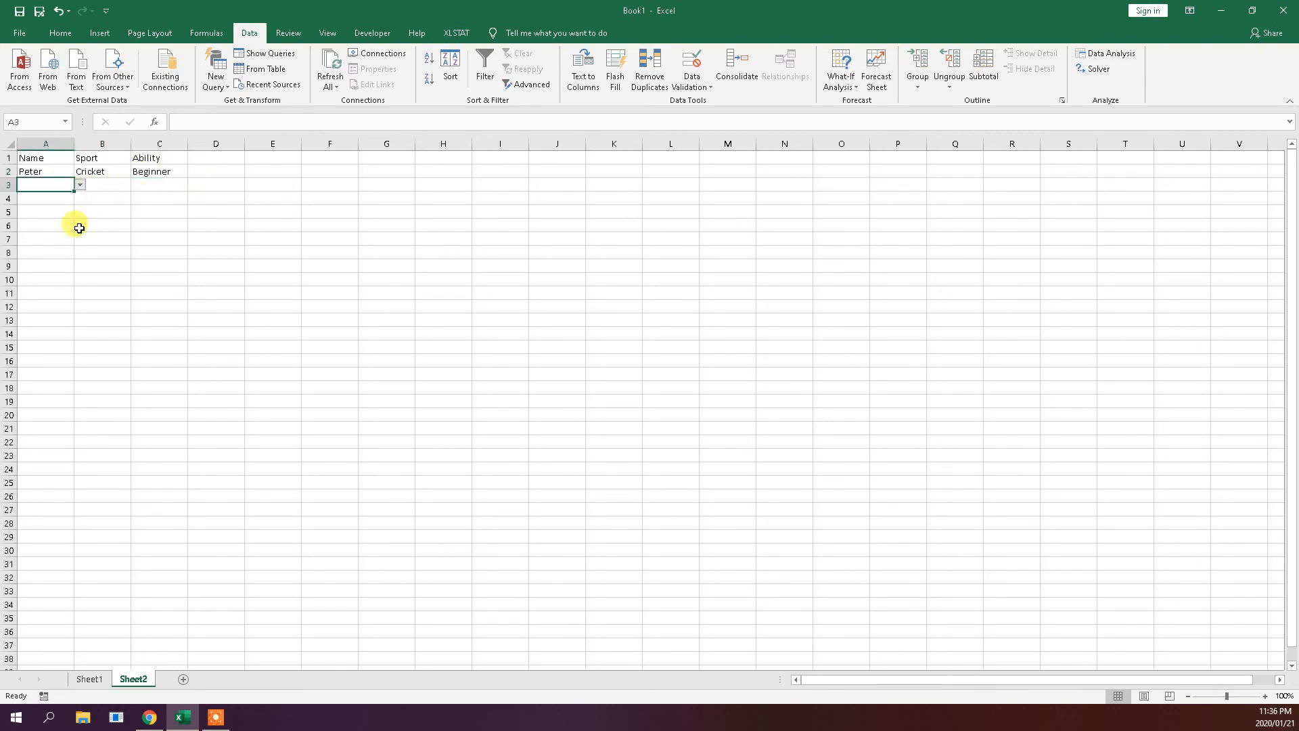
pyautogui.click(120, 185)
pyautogui.click(136, 184)
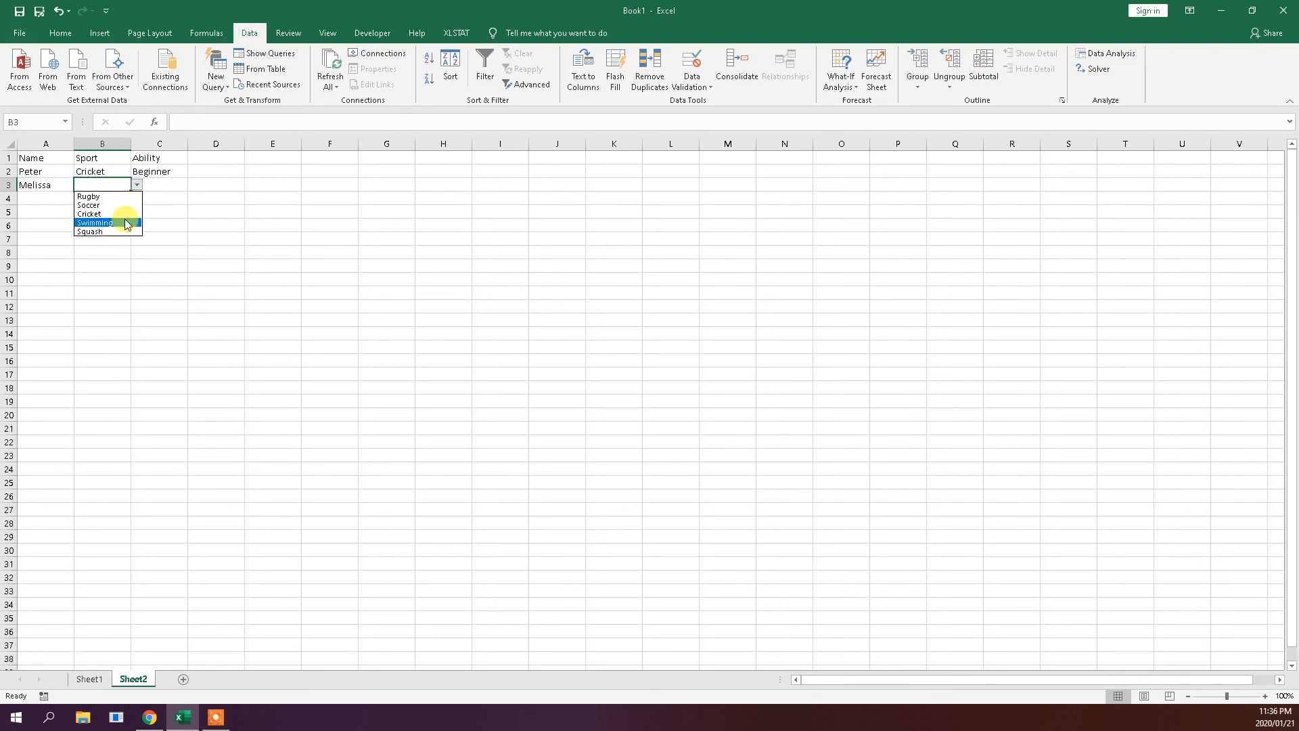
pyautogui.click(129, 223)
pyautogui.click(177, 185)
pyautogui.click(193, 188)
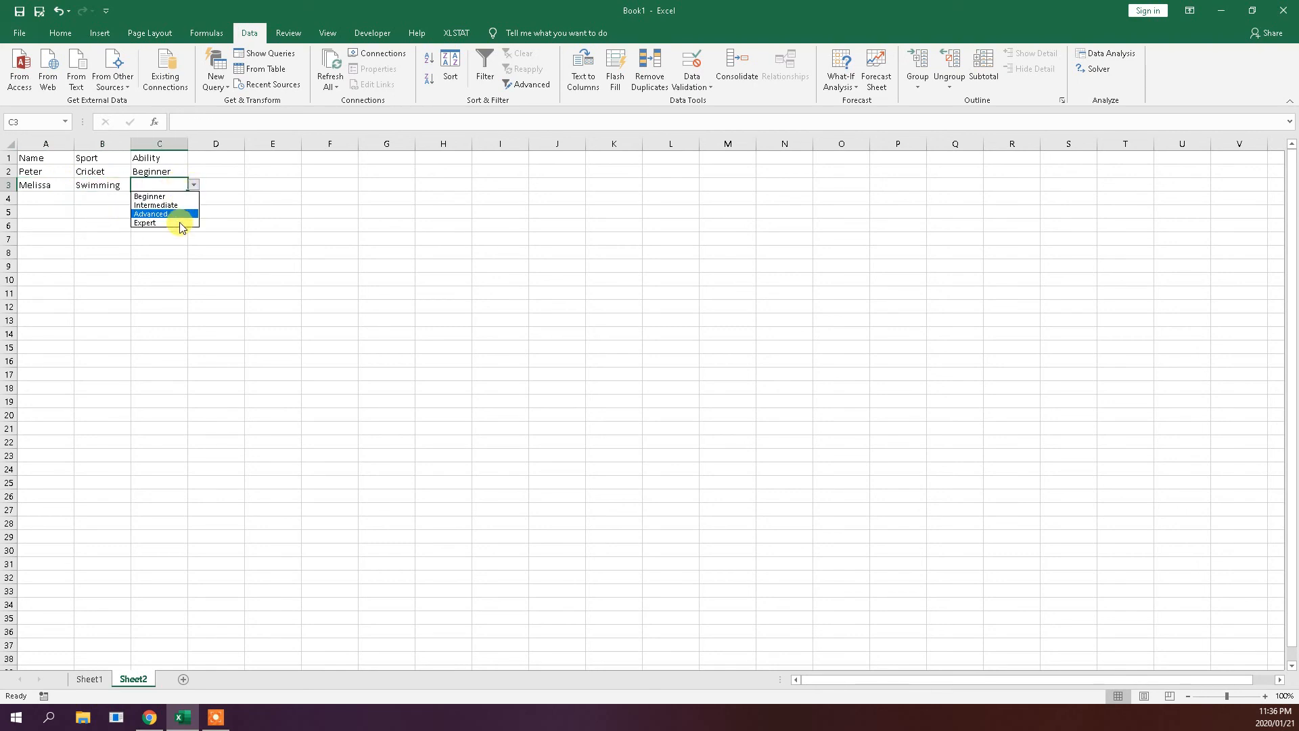
pyautogui.click(177, 221)
pyautogui.click(125, 264)
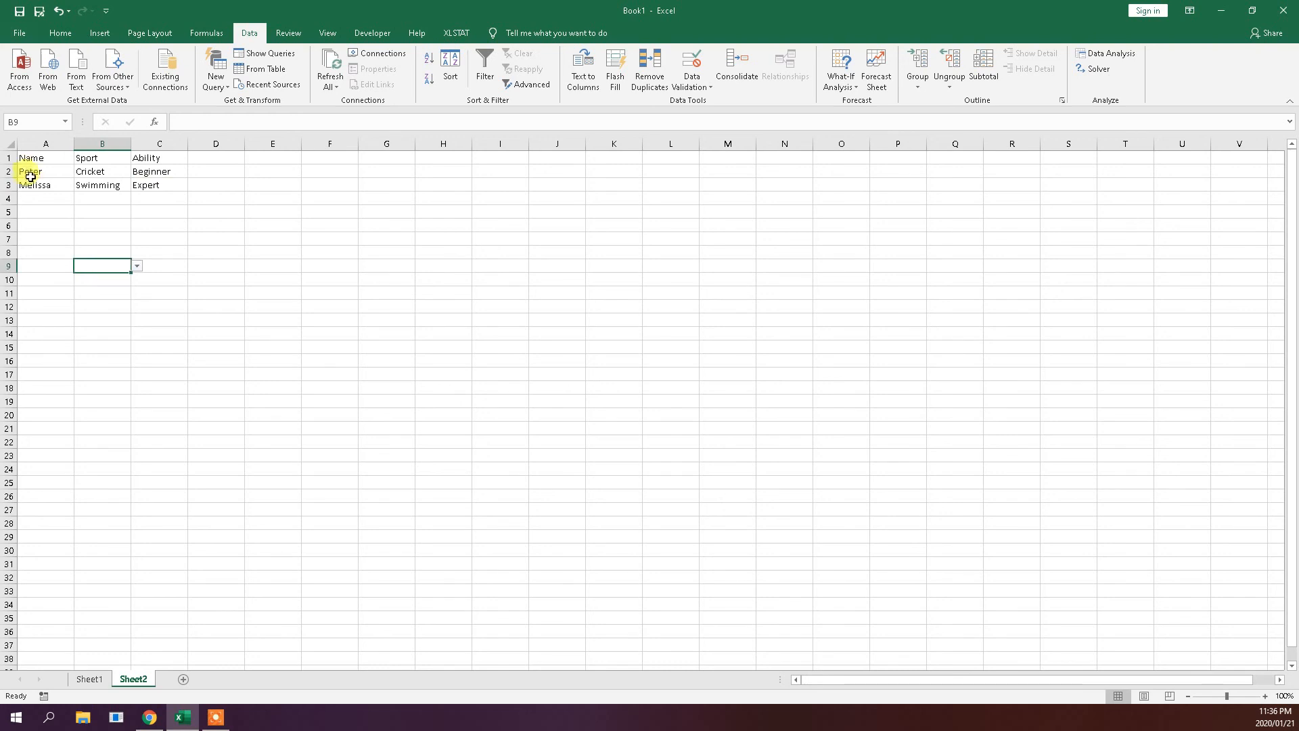
# - Make the Name, Sport and Ability headers in A1:C1 bold and underlined
pyautogui.moveTo(40, 159); pyautogui.dragTo(157, 152)
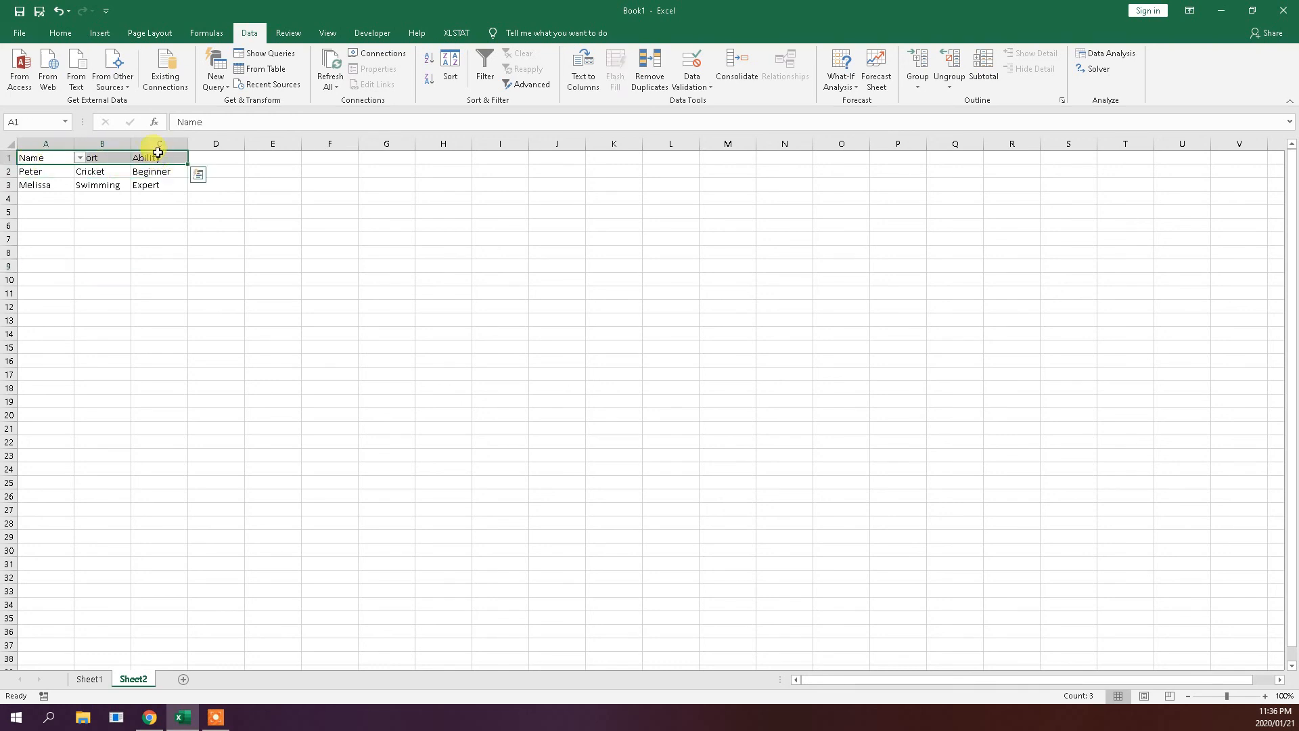
pyautogui.click(60, 32)
pyautogui.click(124, 79)
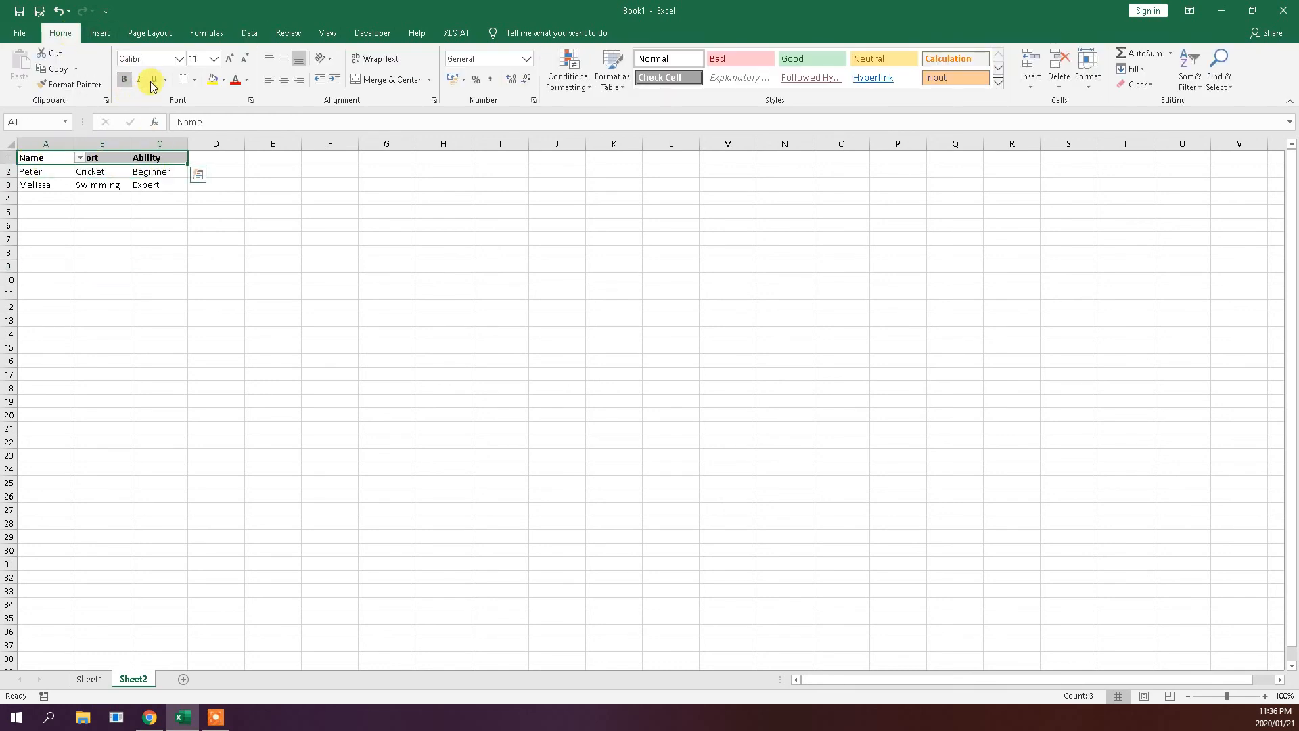
pyautogui.click(154, 79)
pyautogui.click(192, 308)
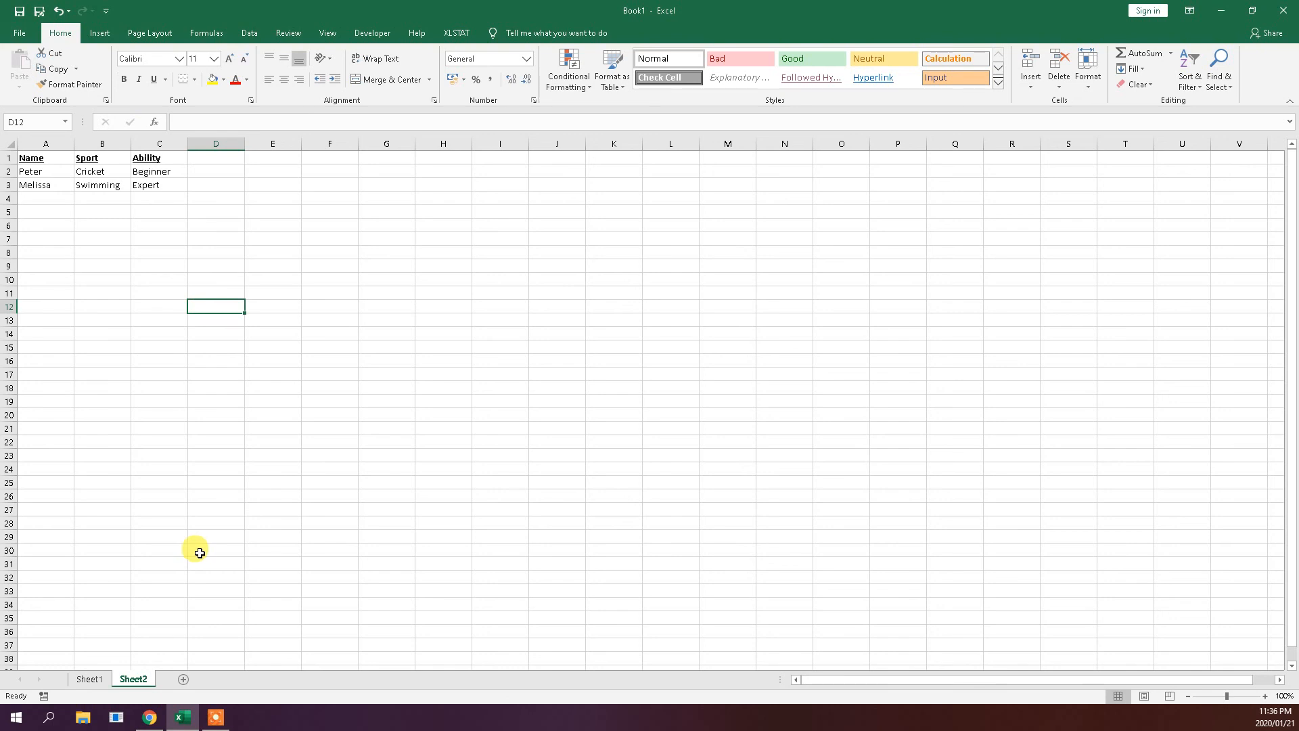